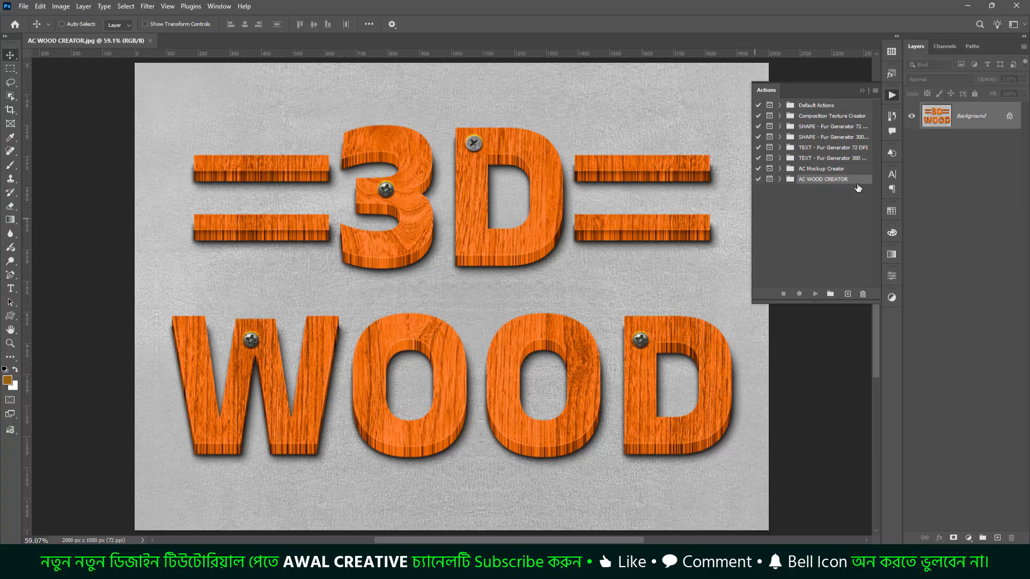
Expand the AC WOOD CREATOR action set and select its Create New Document action.
{"action": "left_click", "coordinate": [781, 181]}
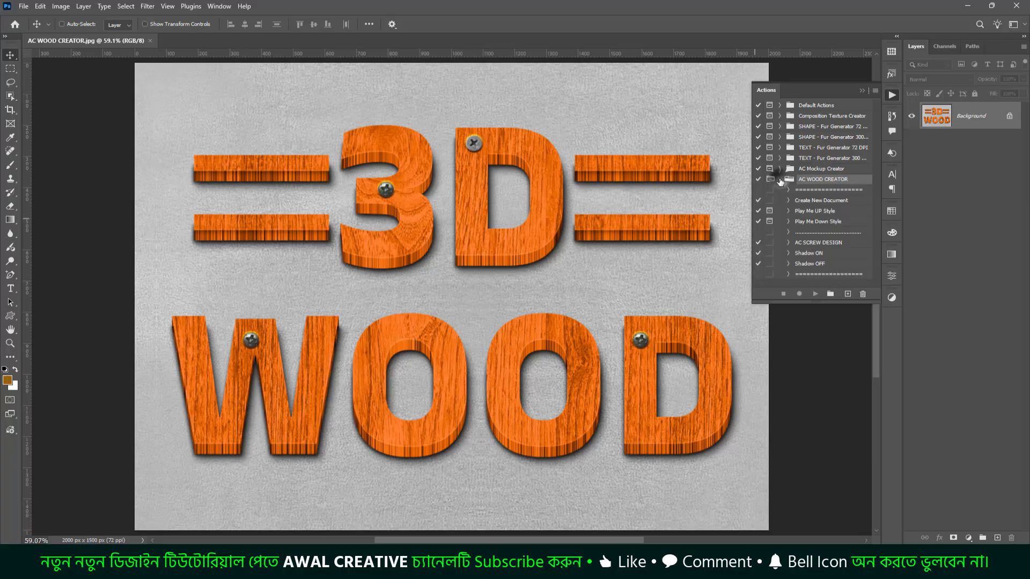
{"action": "left_click_drag", "start_coordinate": [808, 306], "coordinate": [808, 418]}
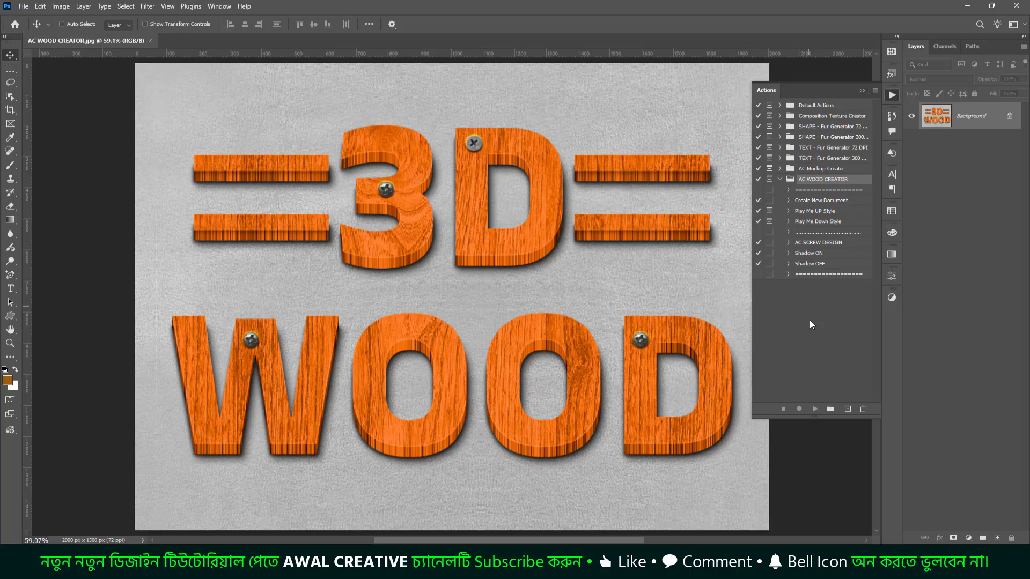
{"action": "left_click", "coordinate": [840, 202]}
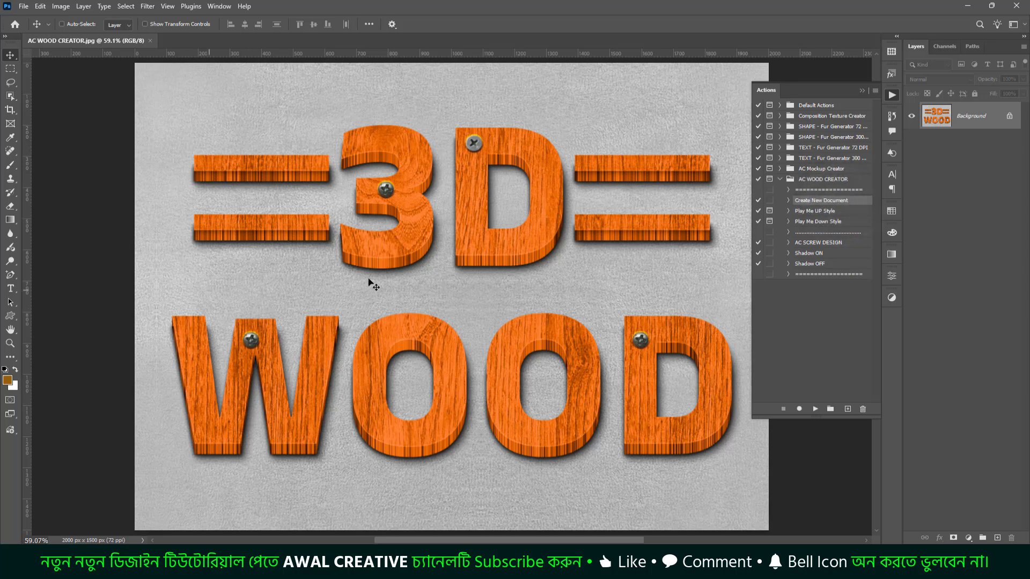
{"action": "left_click", "coordinate": [24, 6]}
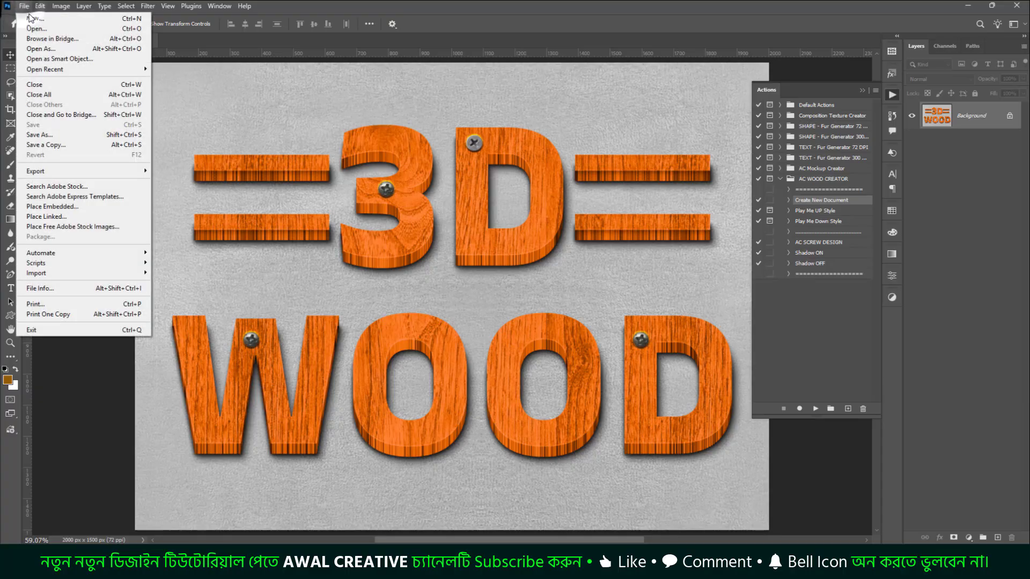
{"action": "left_click", "coordinate": [32, 17]}
{"action": "left_click_drag", "start_coordinate": [485, 105], "coordinate": [458, 154]}
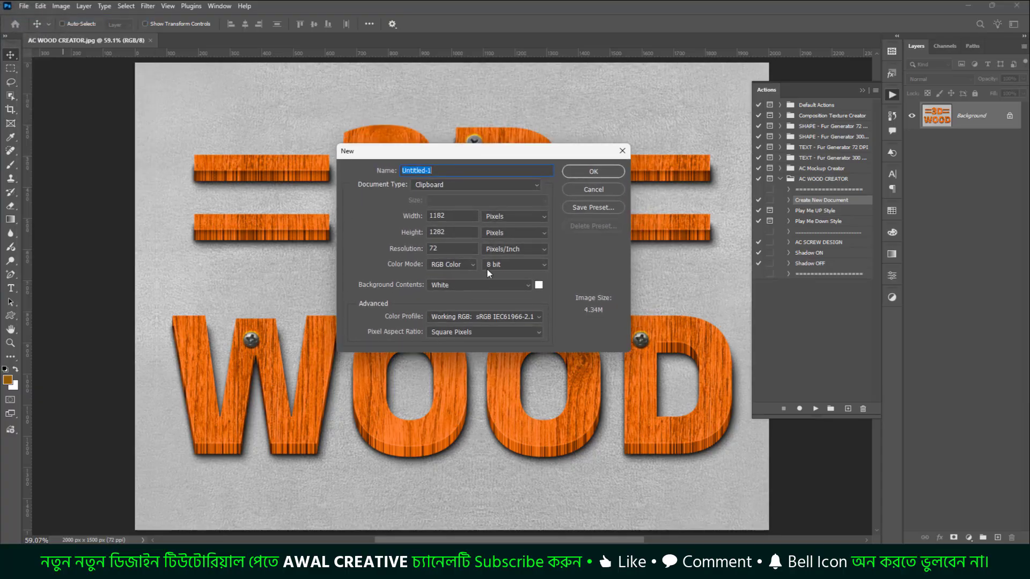
{"action": "left_click", "coordinate": [623, 151]}
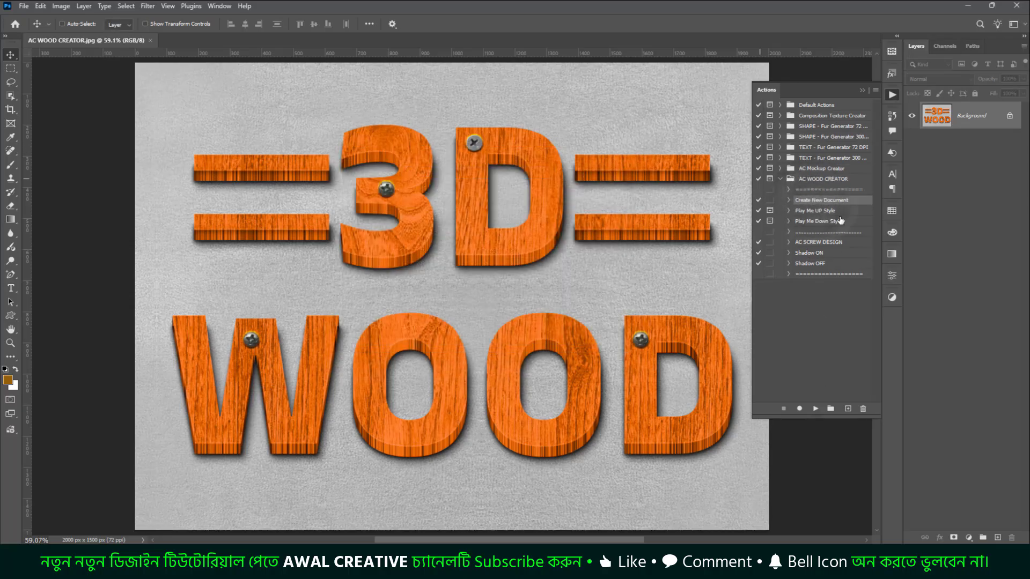
Run the Create New Document action and show the Color Change layer inside the Background group.
{"action": "left_click", "coordinate": [816, 409]}
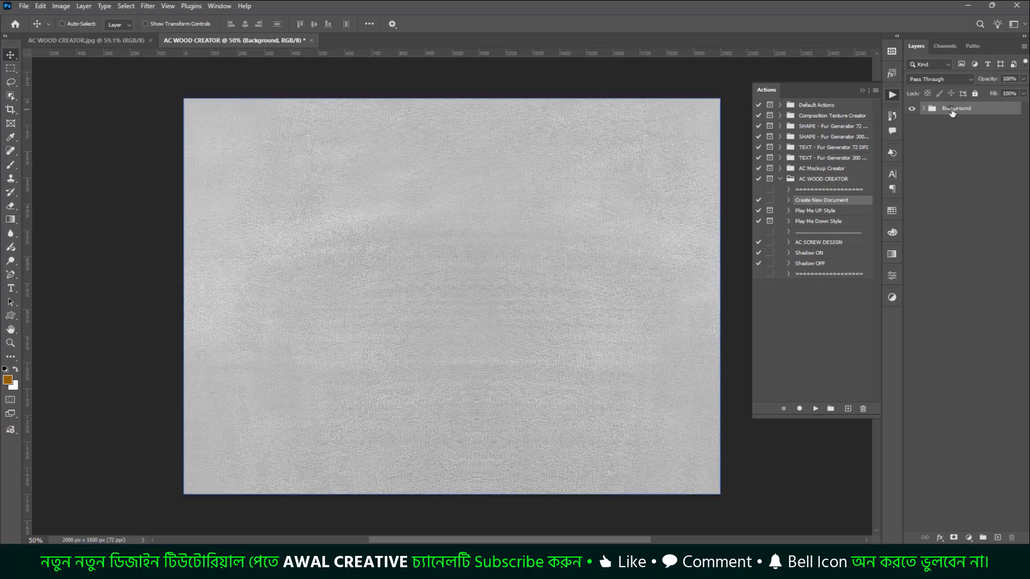
{"action": "left_click", "coordinate": [923, 109]}
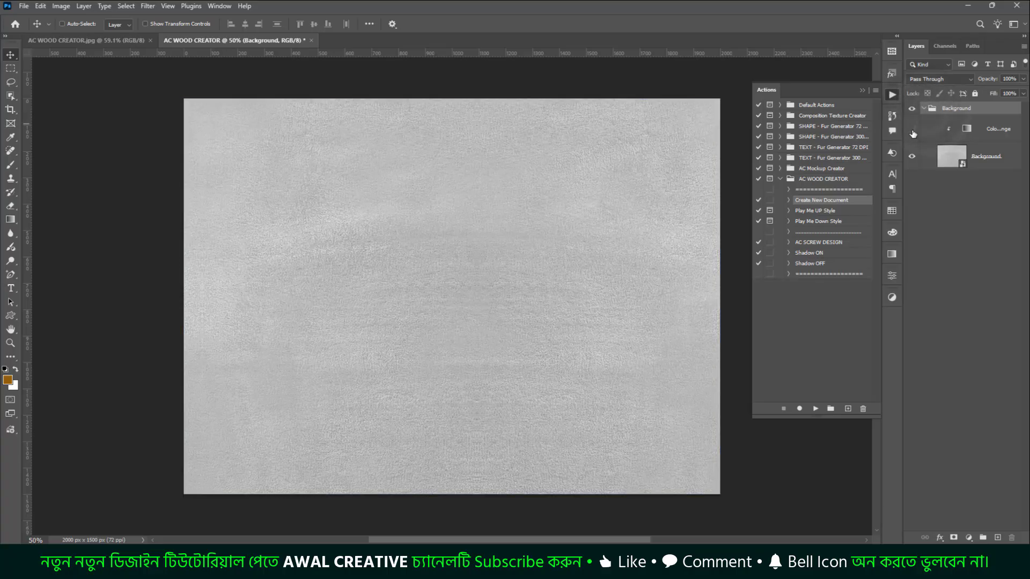
{"action": "left_click", "coordinate": [914, 130]}
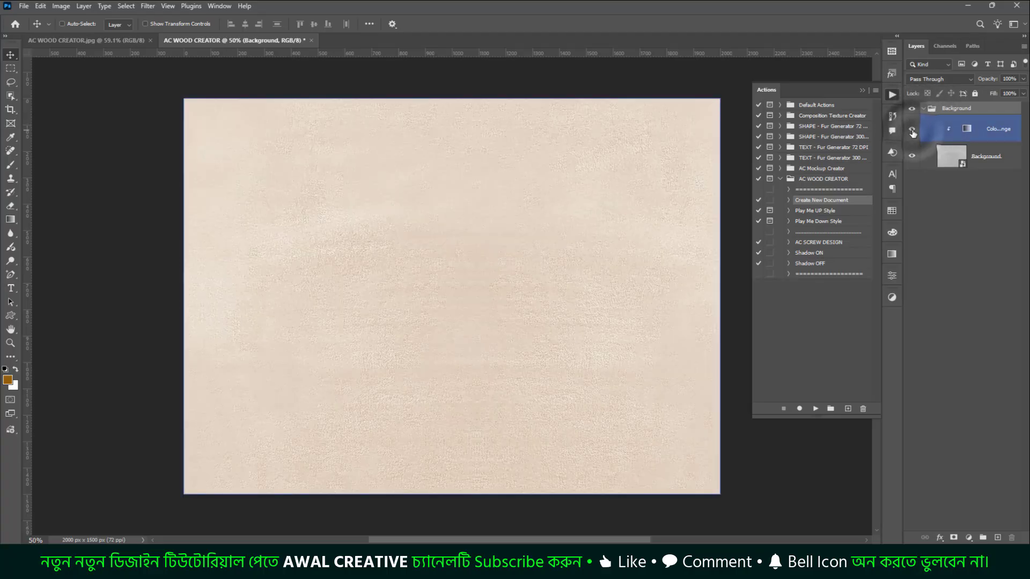
Set the dark stop of the Color Change gradient map to black (000000), and collapse the Background group.
{"action": "double_click", "coordinate": [968, 130]}
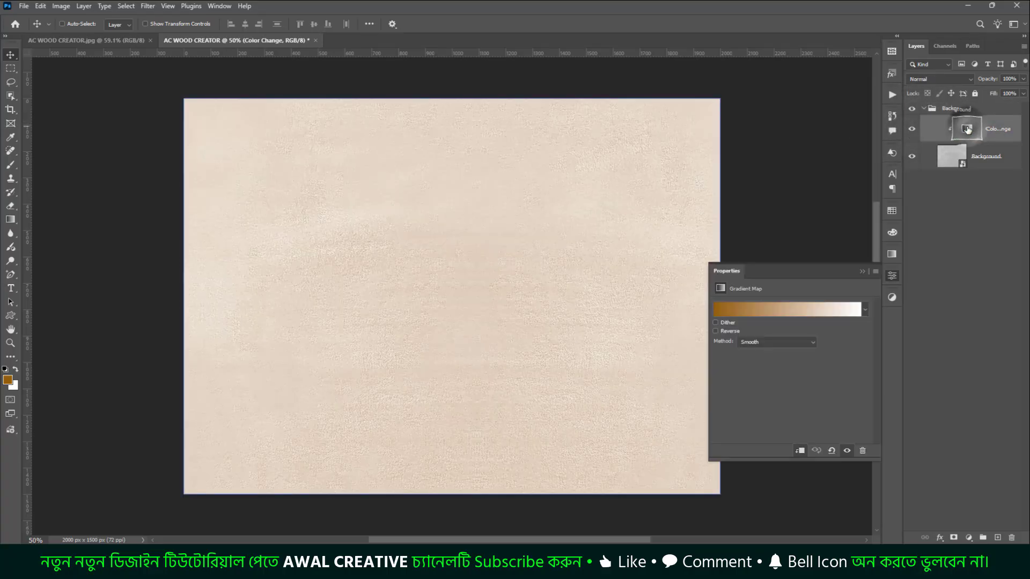
{"action": "left_click", "coordinate": [726, 309]}
{"action": "left_click", "coordinate": [723, 408]}
{"action": "left_click", "coordinate": [772, 453]}
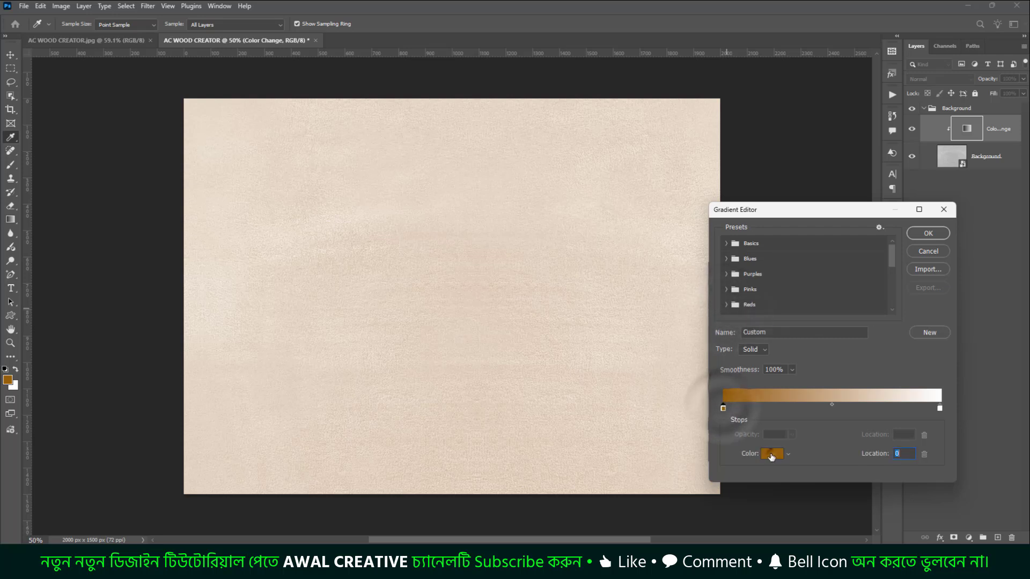
{"action": "mouse_move", "coordinate": [807, 234]}
{"action": "left_mouse_down"}
{"action": "mouse_move", "coordinate": [825, 384]}
{"action": "mouse_move", "coordinate": [788, 340]}
{"action": "mouse_move", "coordinate": [701, 345]}
{"action": "mouse_move", "coordinate": [686, 373]}
{"action": "left_mouse_up"}
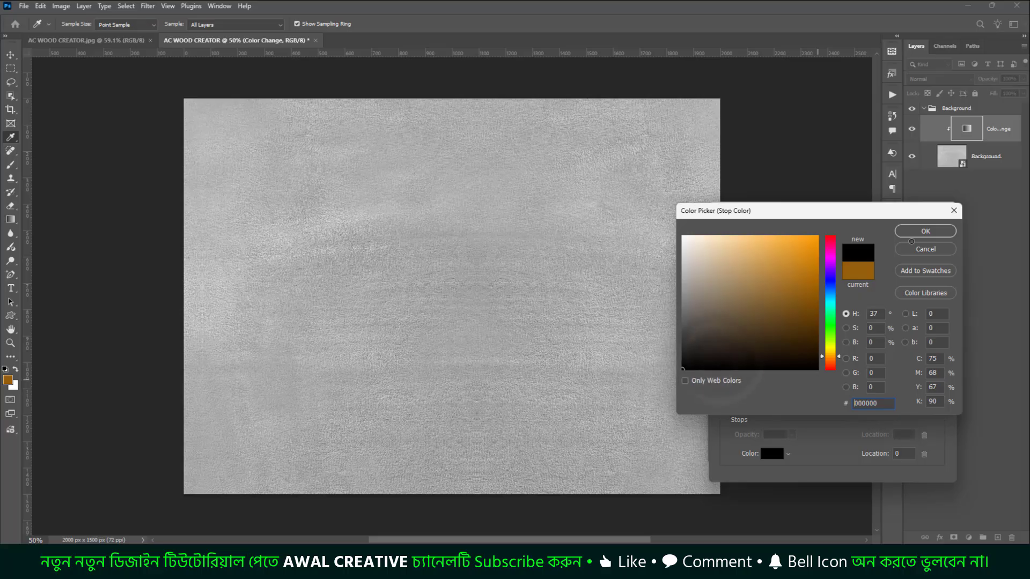
{"action": "left_click", "coordinate": [912, 232]}
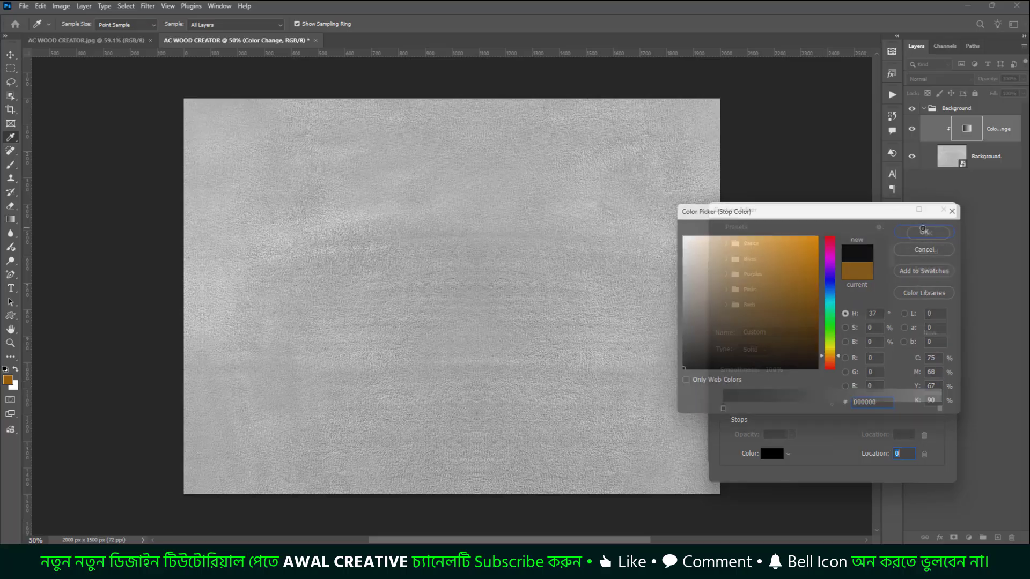
{"action": "left_click", "coordinate": [921, 235]}
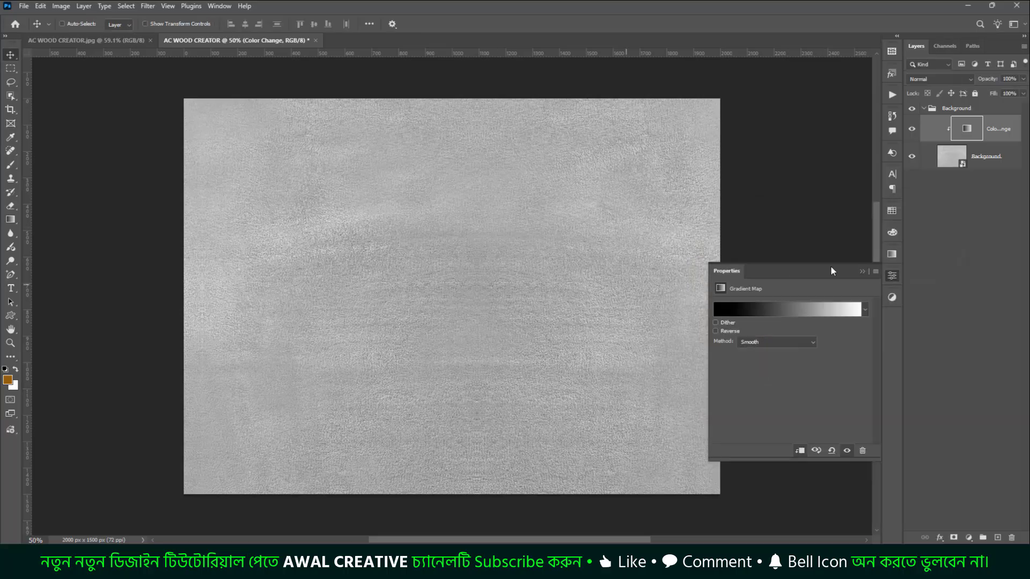
{"action": "left_click", "coordinate": [862, 271]}
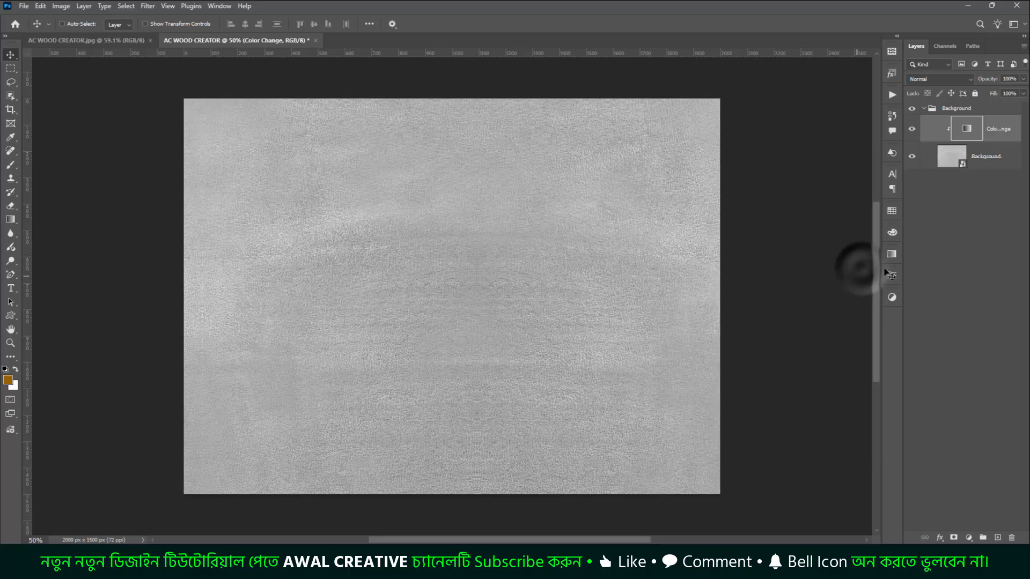
{"action": "left_click", "coordinate": [925, 110]}
{"action": "left_click", "coordinate": [981, 197]}
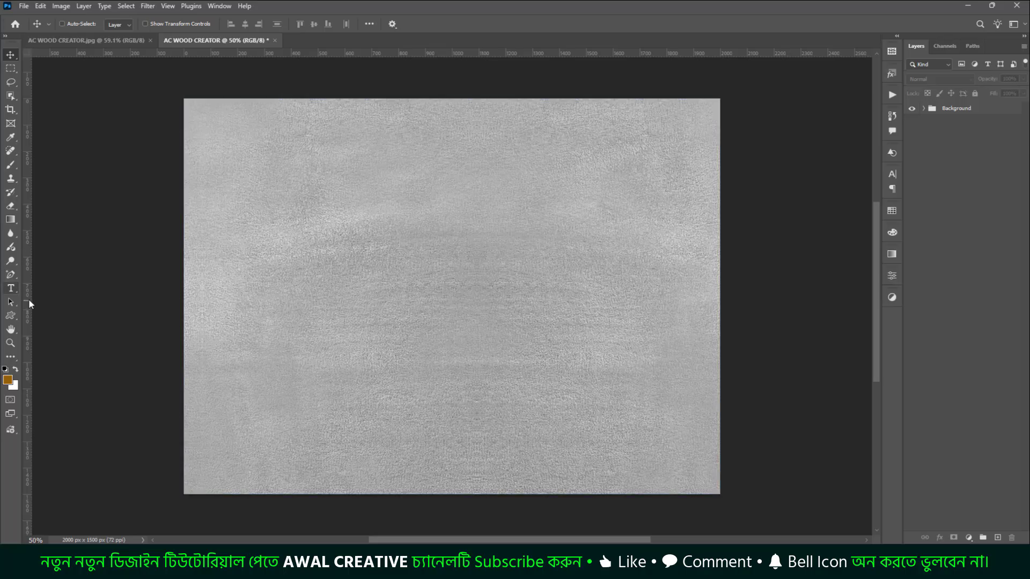
Add a text layer reading "3D" near the middle of the canvas.
{"action": "left_click", "coordinate": [11, 288]}
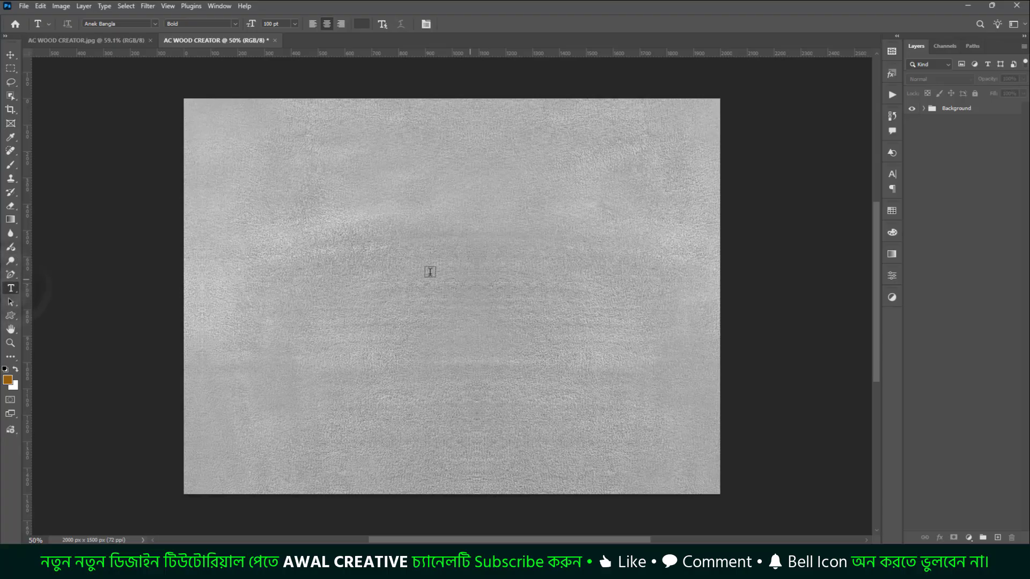
{"action": "left_click", "coordinate": [451, 270]}
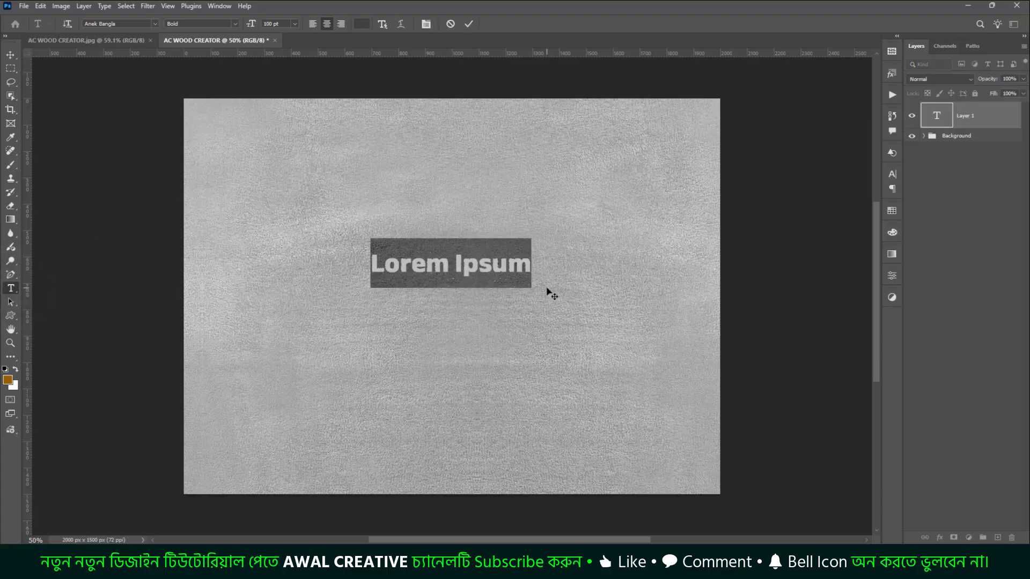
{"action": "scroll", "coordinate": [552, 293], "scroll_direction": "down", "scroll_amount": 10}
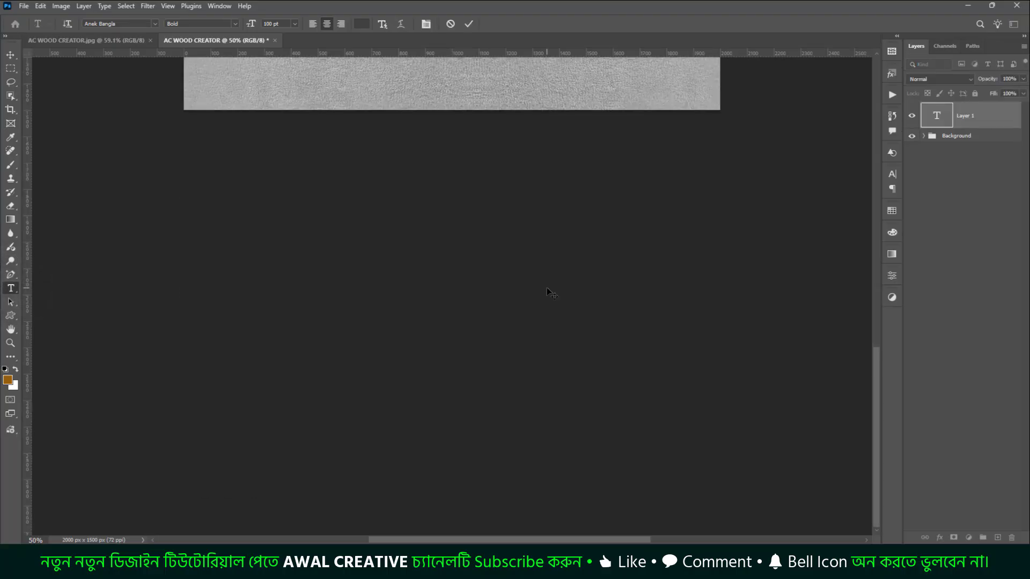
{"action": "scroll", "coordinate": [559, 284], "scroll_direction": "up", "scroll_amount": 8}
{"action": "type", "text": "D"}
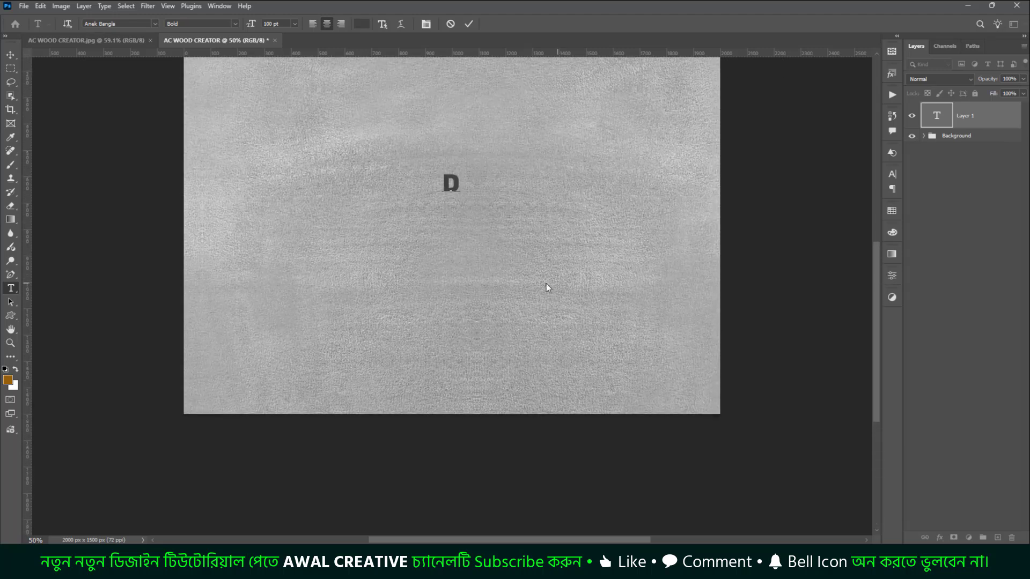
{"action": "scroll", "coordinate": [547, 284], "scroll_direction": "up", "scroll_amount": 1}
{"action": "key", "text": "ctrl+a"}
{"action": "type", "text": "3D"}
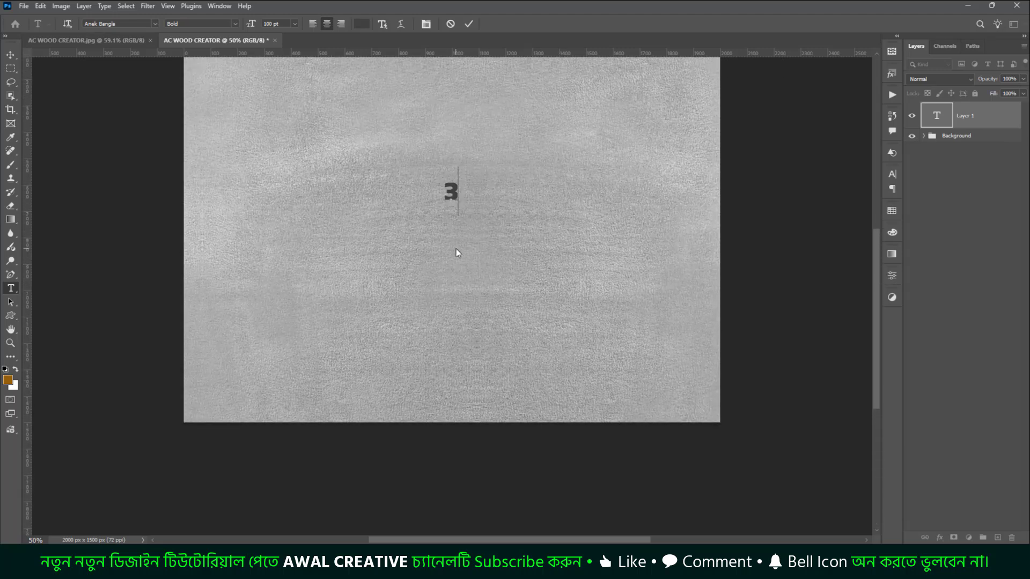
{"action": "left_click", "coordinate": [469, 23]}
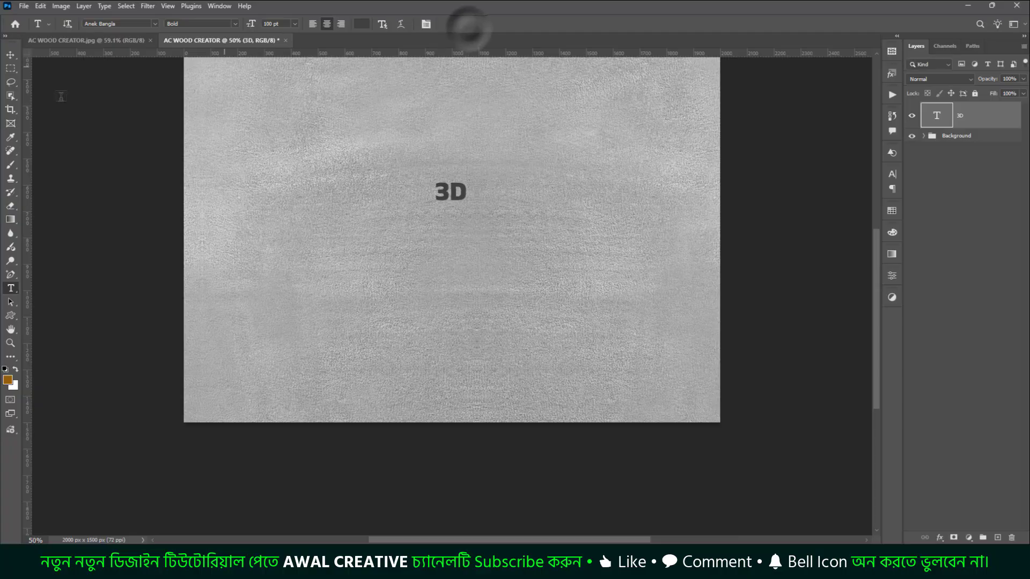
Scale the 3D text up to about 827% and place it in the upper middle of the canvas.
{"action": "key", "text": "v"}
{"action": "key", "text": "ctrl+t"}
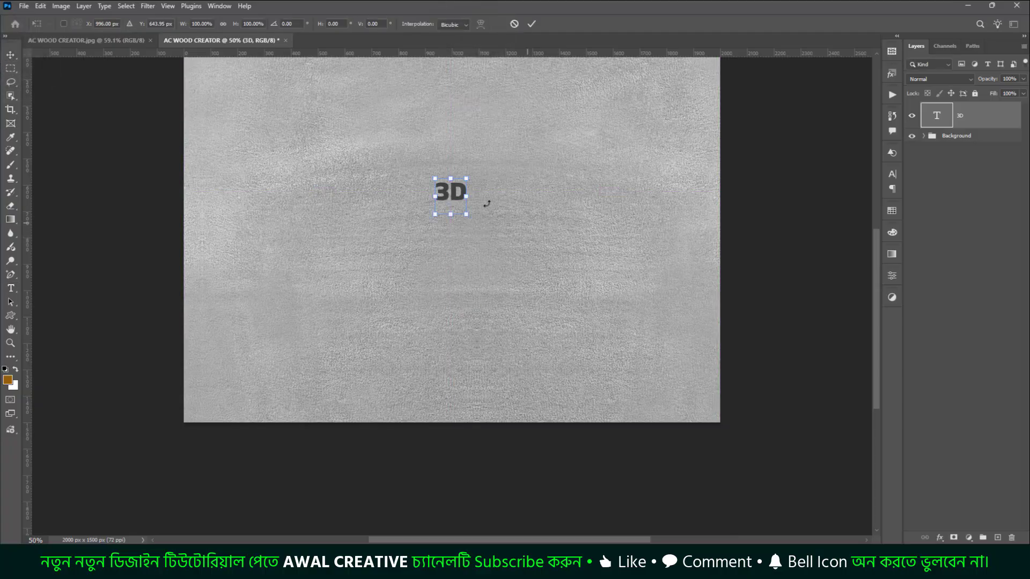
{"action": "left_click_drag", "start_coordinate": [472, 200], "coordinate": [698, 201]}
{"action": "scroll", "coordinate": [476, 292], "scroll_direction": "up", "scroll_amount": 3}
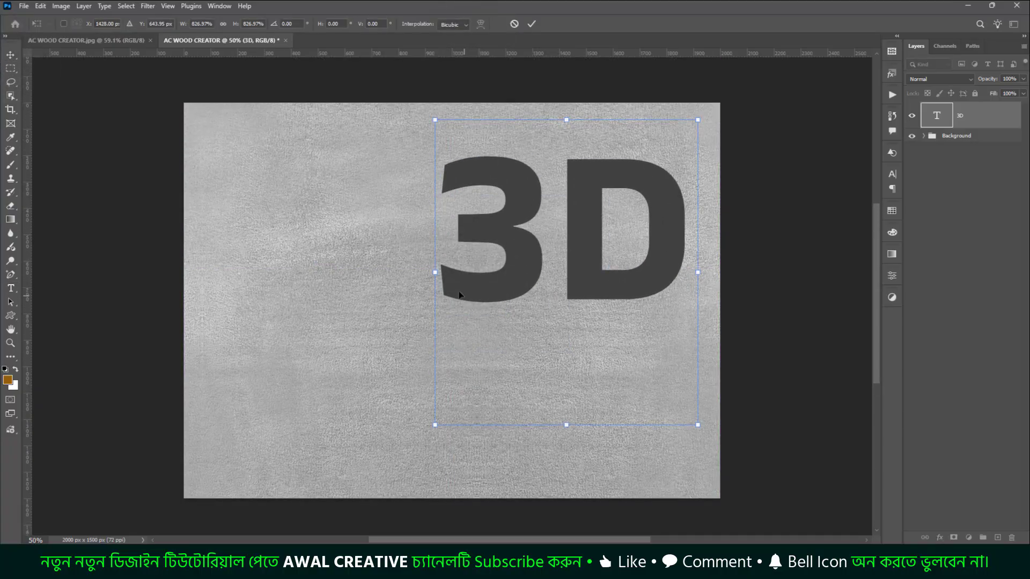
{"action": "left_click_drag", "start_coordinate": [464, 263], "coordinate": [428, 282]}
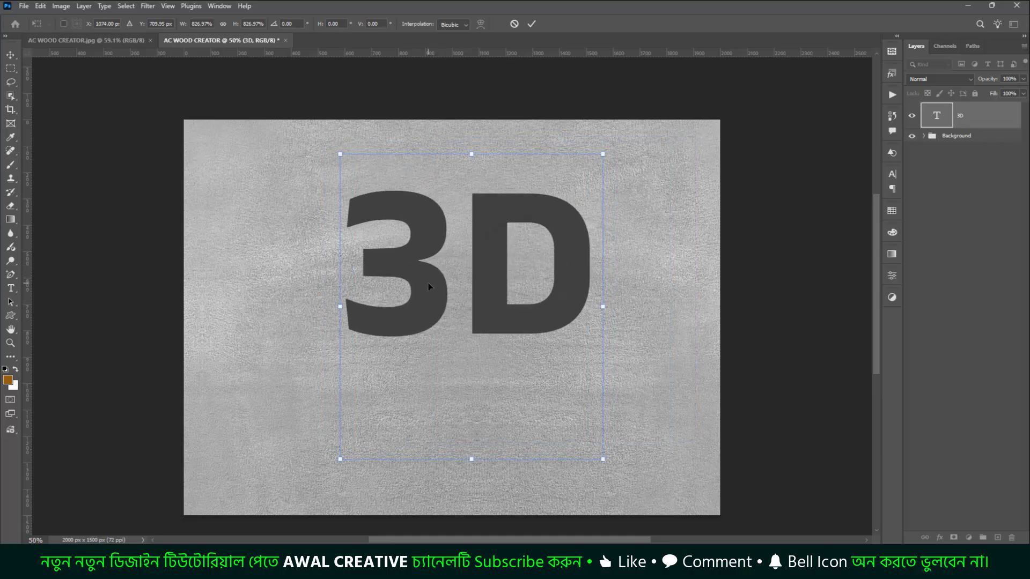
{"action": "left_click", "coordinate": [531, 24]}
Duplicate the 3D text directly below the original and change the copy's wording to "WOOD".
{"action": "scroll", "coordinate": [501, 202], "scroll_direction": "down", "scroll_amount": 2}
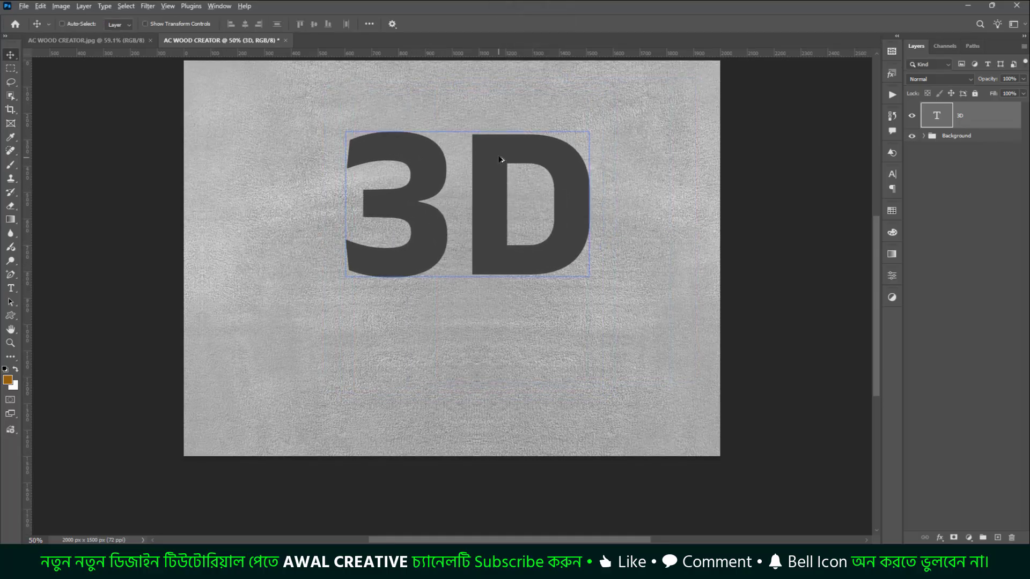
{"action": "left_click_drag", "start_coordinate": [504, 156], "coordinate": [494, 321]}
{"action": "double_click", "coordinate": [464, 344]}
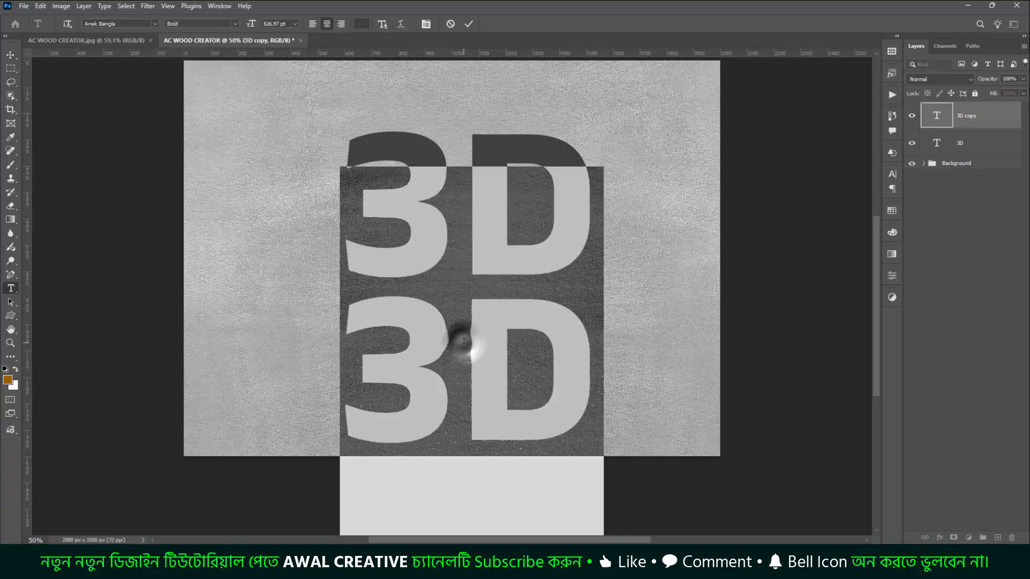
{"action": "type", "text": "WOOD"}
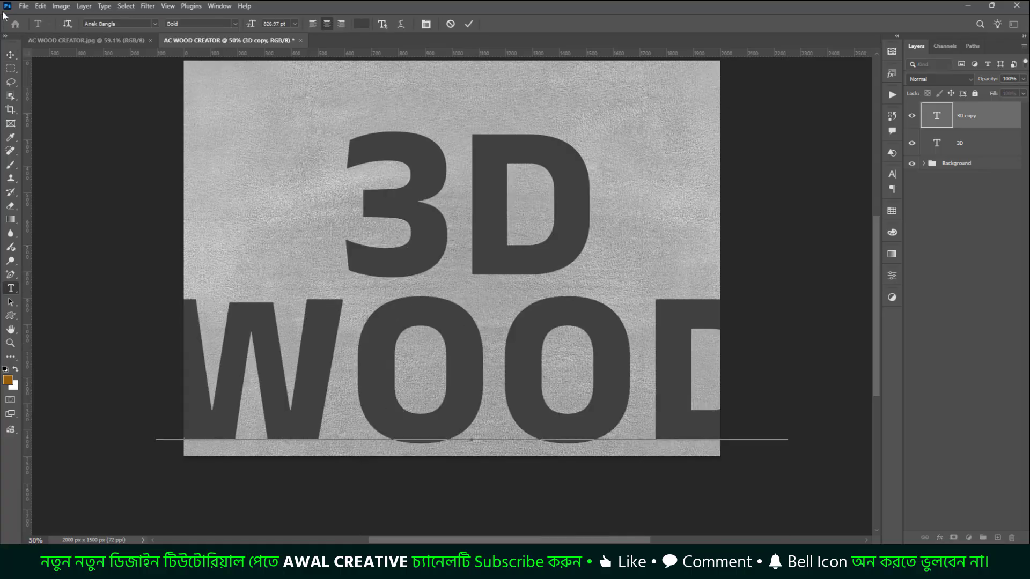
{"action": "left_click", "coordinate": [11, 55]}
Scale the WOOD and 3D text layers together to about 74% and center them horizontally on the canvas.
{"action": "left_click", "coordinate": [952, 145], "text": "shift"}
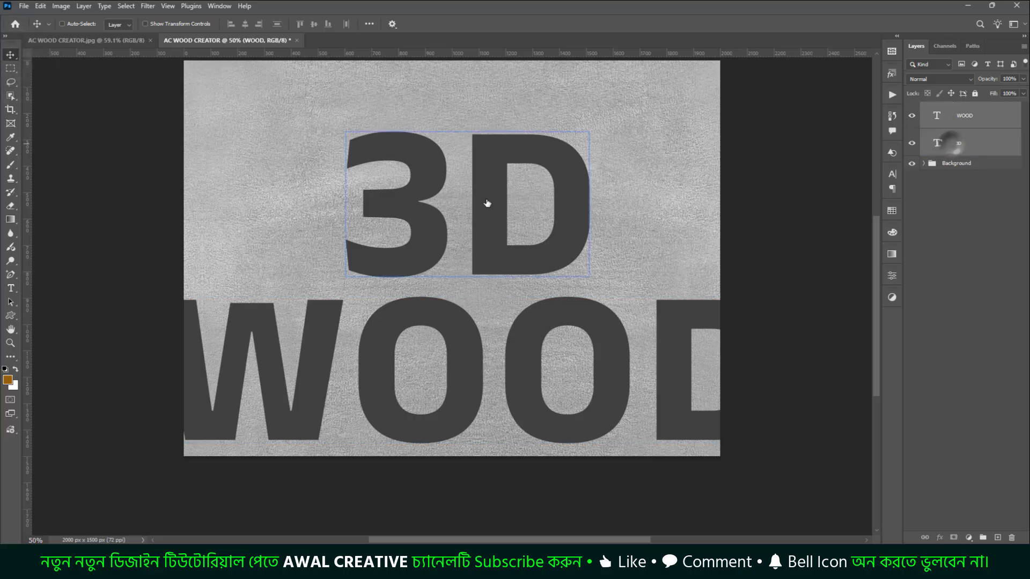
{"action": "key", "text": "ctrl+t"}
{"action": "left_click_drag", "start_coordinate": [468, 133], "coordinate": [468, 211]}
{"action": "left_click_drag", "start_coordinate": [473, 274], "coordinate": [457, 247]}
{"action": "left_click", "coordinate": [531, 24]}
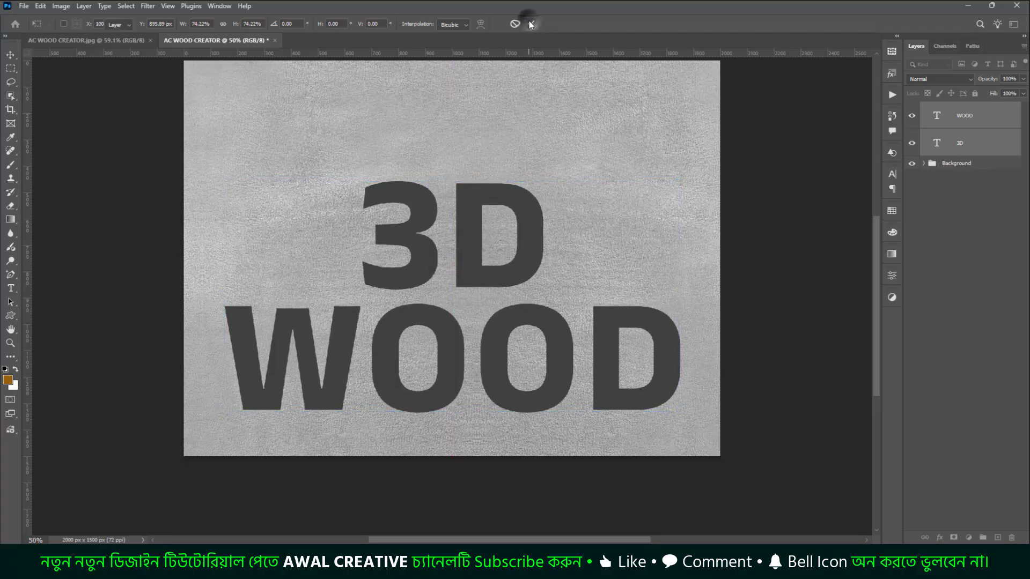
Move the 3D text straight up to widen the gap above WOOD.
{"action": "left_click_drag", "start_coordinate": [966, 117], "coordinate": [969, 142]}
{"action": "left_click", "coordinate": [969, 142]}
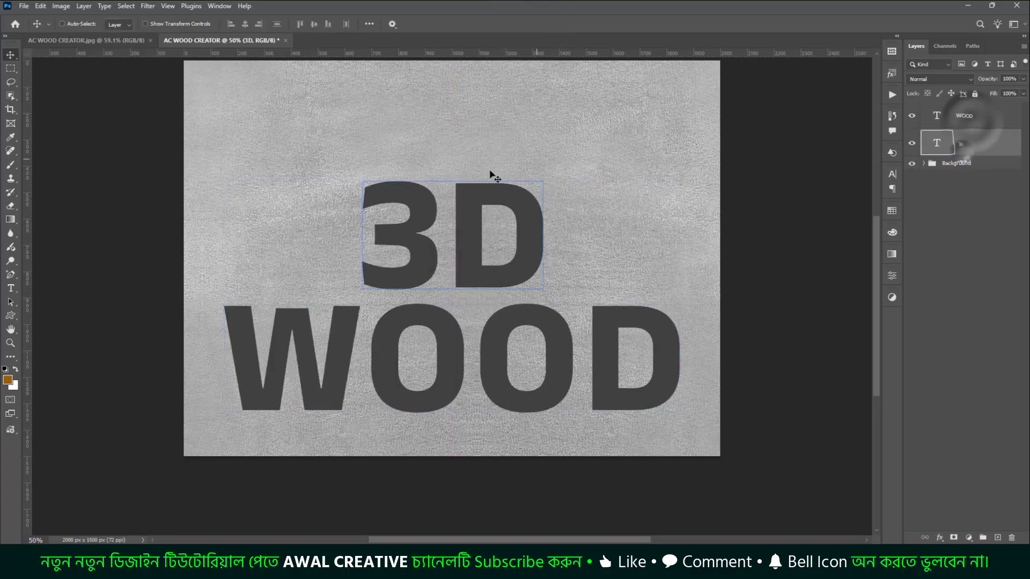
{"action": "left_click_drag", "start_coordinate": [476, 224], "coordinate": [476, 196]}
Shift the 3D and WOOD text layers upward together to center them vertically, and deselect them.
{"action": "left_click", "coordinate": [981, 122]}
{"action": "left_click", "coordinate": [982, 142], "text": "shift"}
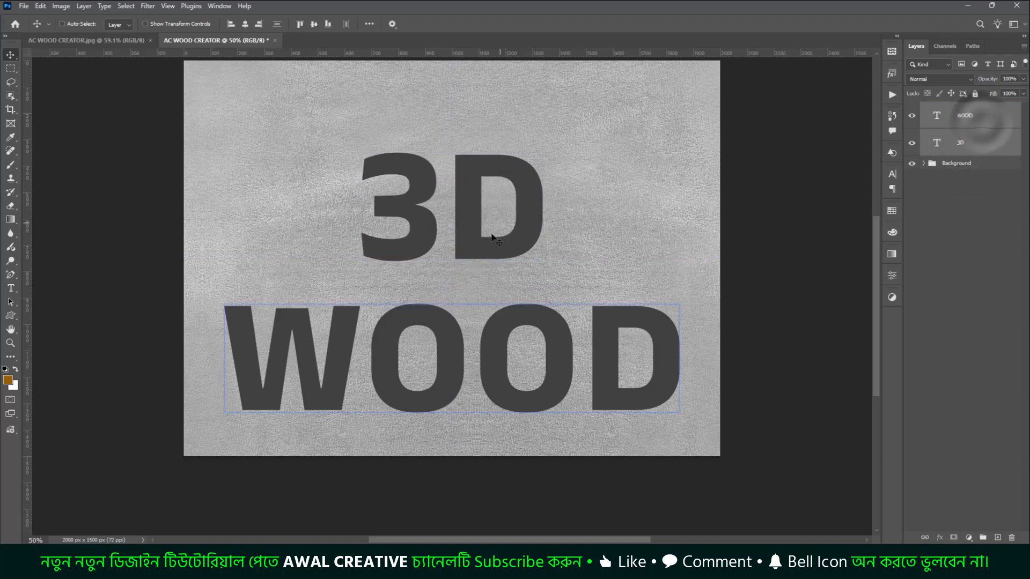
{"action": "left_click_drag", "start_coordinate": [490, 242], "coordinate": [490, 214]}
{"action": "left_click", "coordinate": [968, 240]}
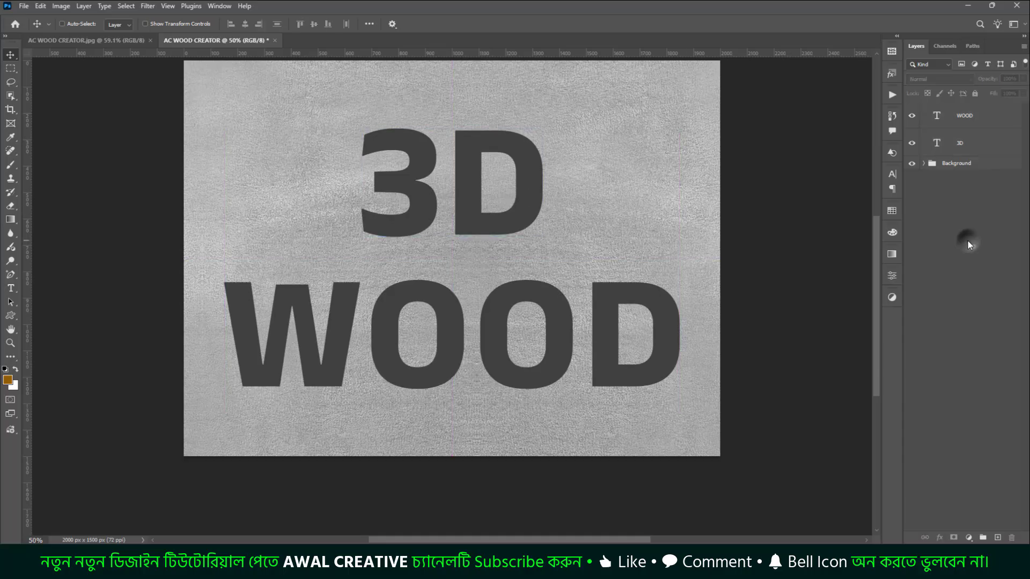
Add the swoosh heart custom shape beside the 3D text and remove its stroke.
{"action": "scroll", "coordinate": [290, 210], "scroll_direction": "up", "scroll_amount": 1}
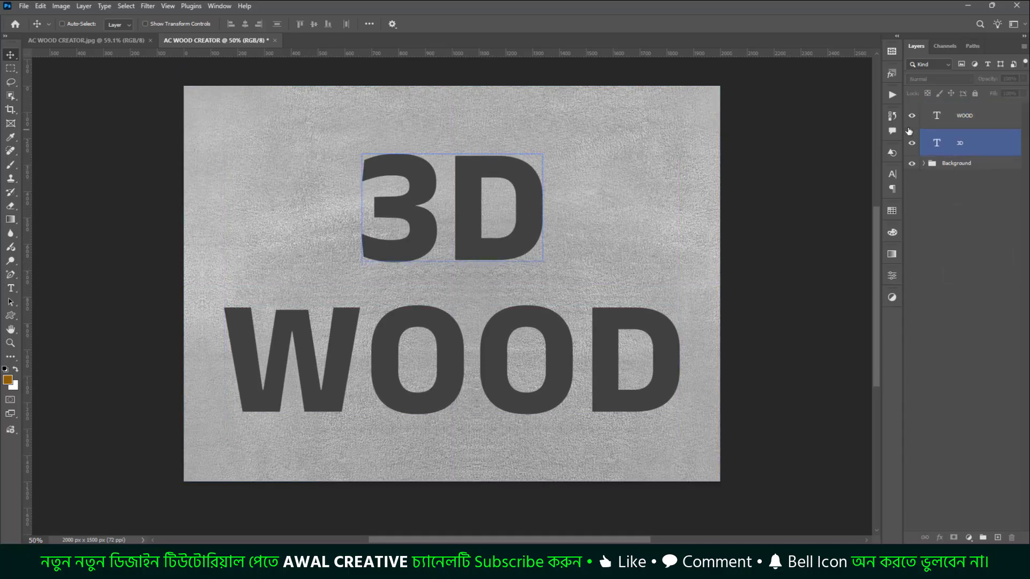
{"action": "left_click", "coordinate": [890, 152]}
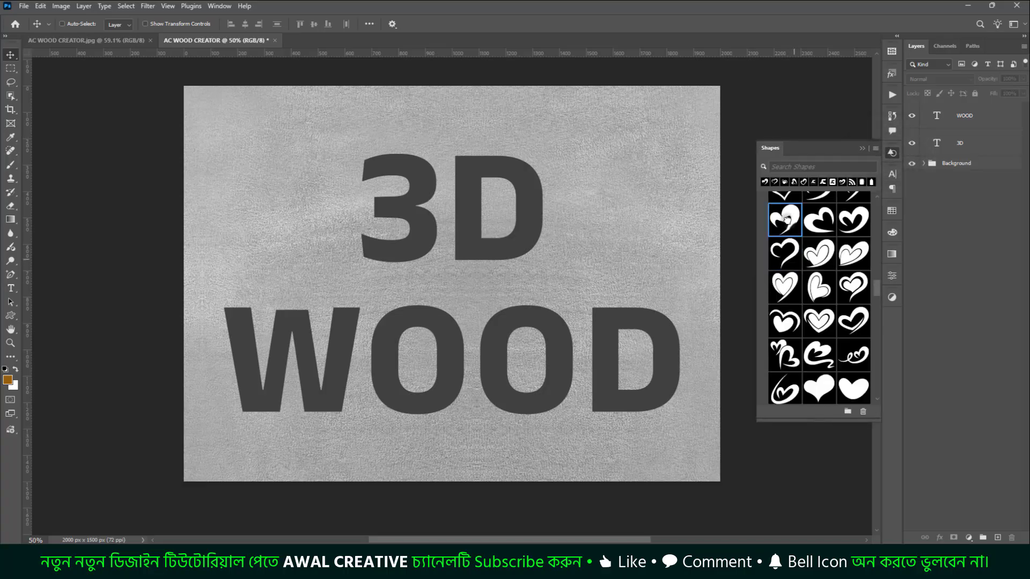
{"action": "left_click_drag", "start_coordinate": [792, 255], "coordinate": [646, 241]}
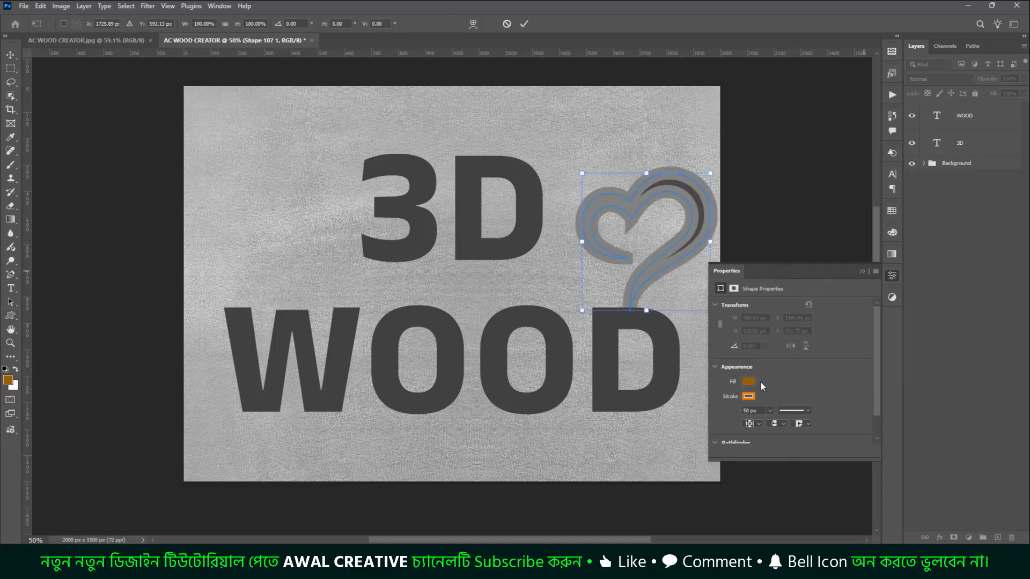
{"action": "left_click", "coordinate": [525, 24]}
{"action": "left_click", "coordinate": [748, 397]}
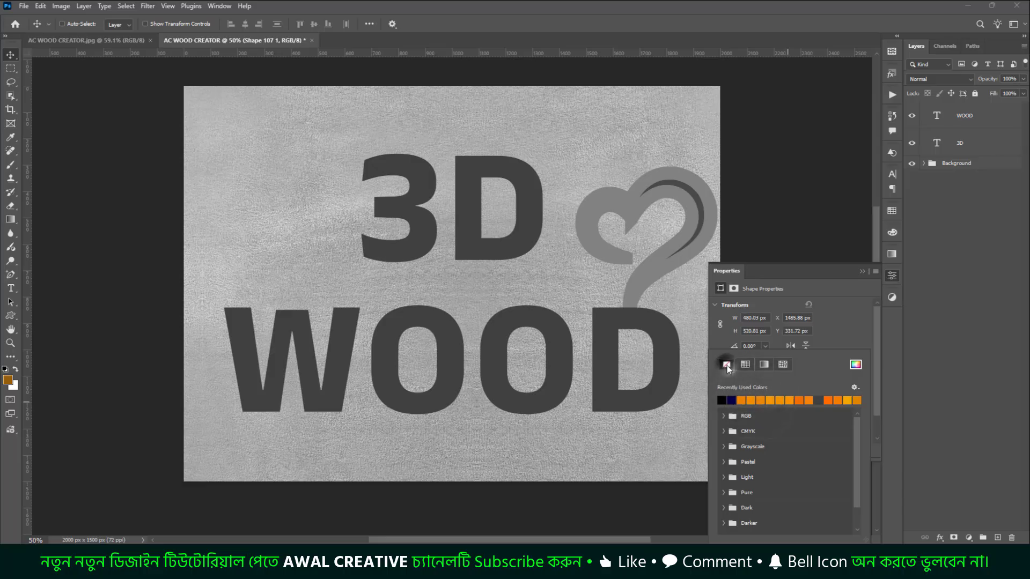
{"action": "left_click", "coordinate": [727, 365]}
{"action": "left_click", "coordinate": [862, 271]}
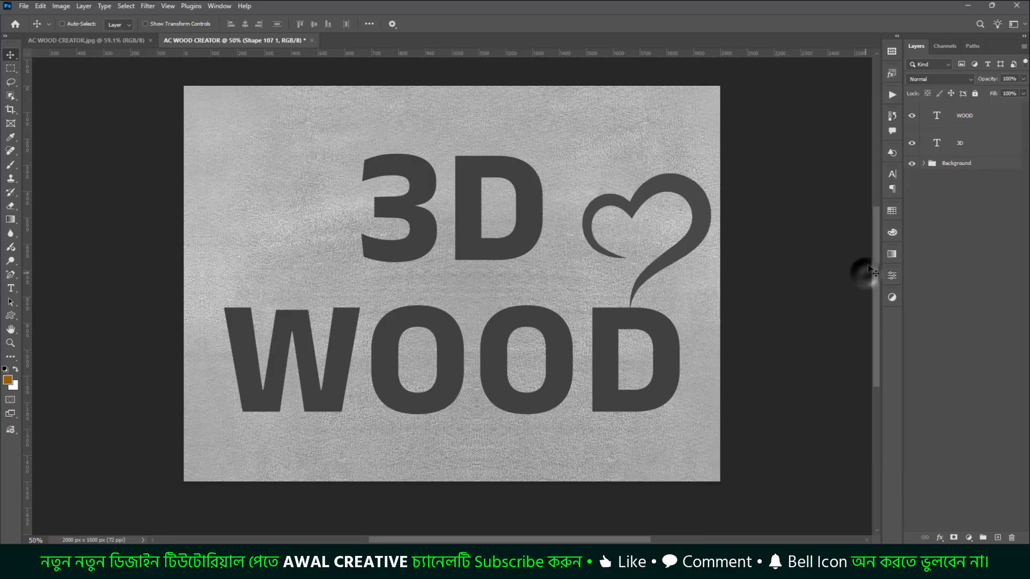
Move the heart shape layer out of the Background group to the top of the layer stack, and collapse the group.
{"action": "left_click", "coordinate": [951, 149]}
{"action": "left_click", "coordinate": [957, 164]}
{"action": "left_click", "coordinate": [924, 163]}
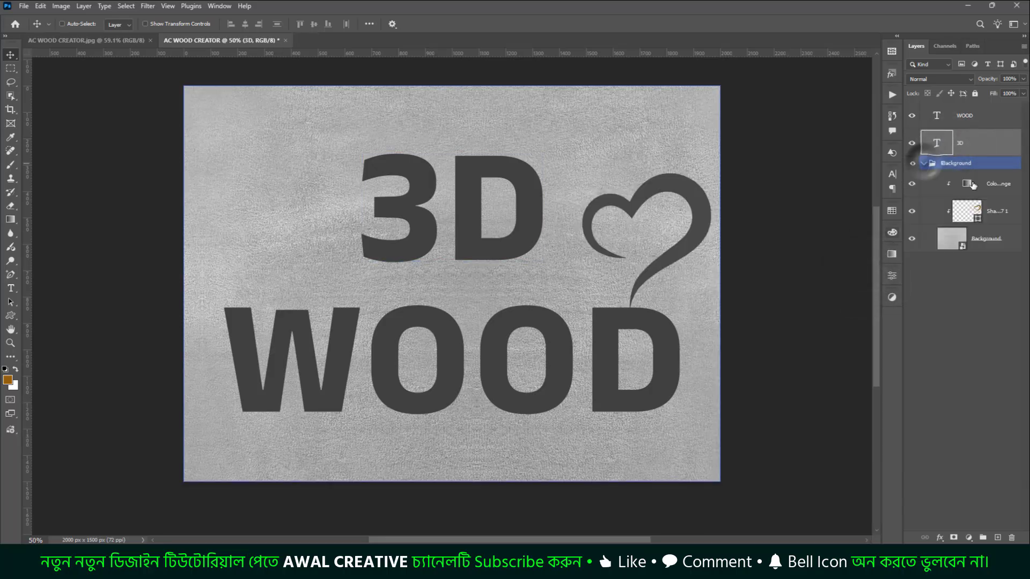
{"action": "left_click", "coordinate": [993, 211]}
{"action": "left_click_drag", "start_coordinate": [993, 211], "coordinate": [957, 116]}
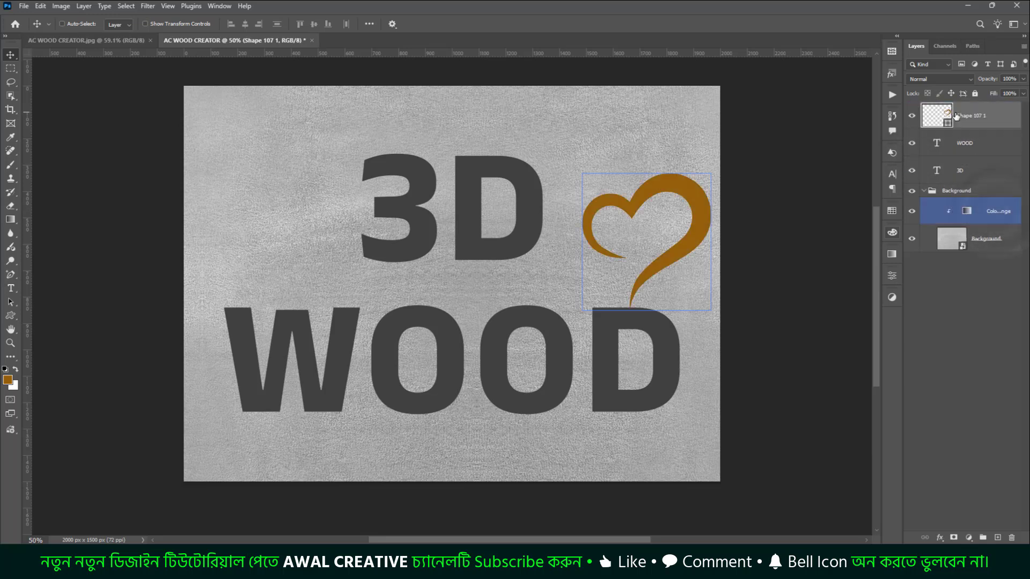
{"action": "left_click", "coordinate": [924, 192]}
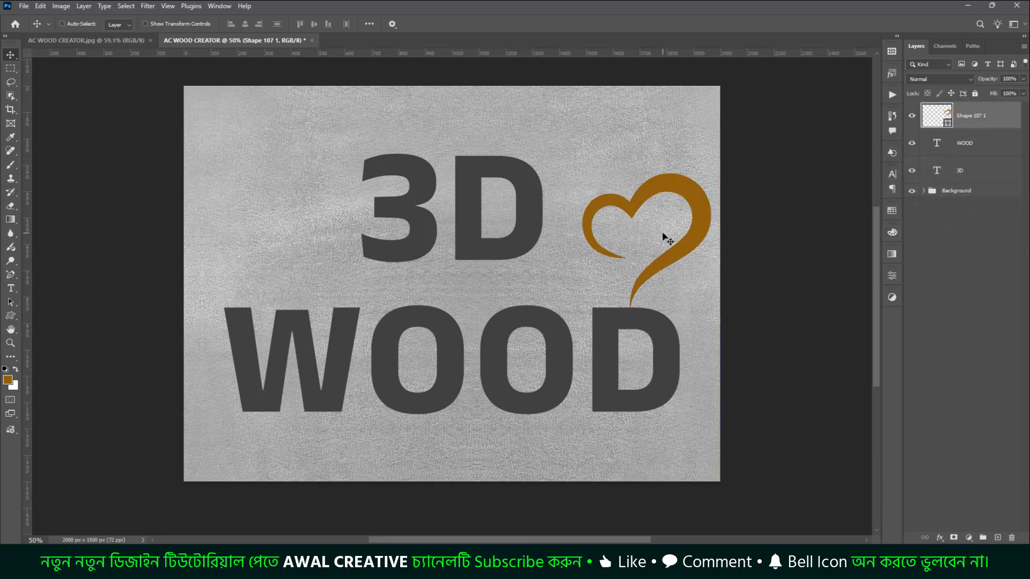
Move the heart up and inward above WOOD, and shift the 3D text left to make room for it.
{"action": "left_click_drag", "start_coordinate": [710, 207], "coordinate": [679, 180]}
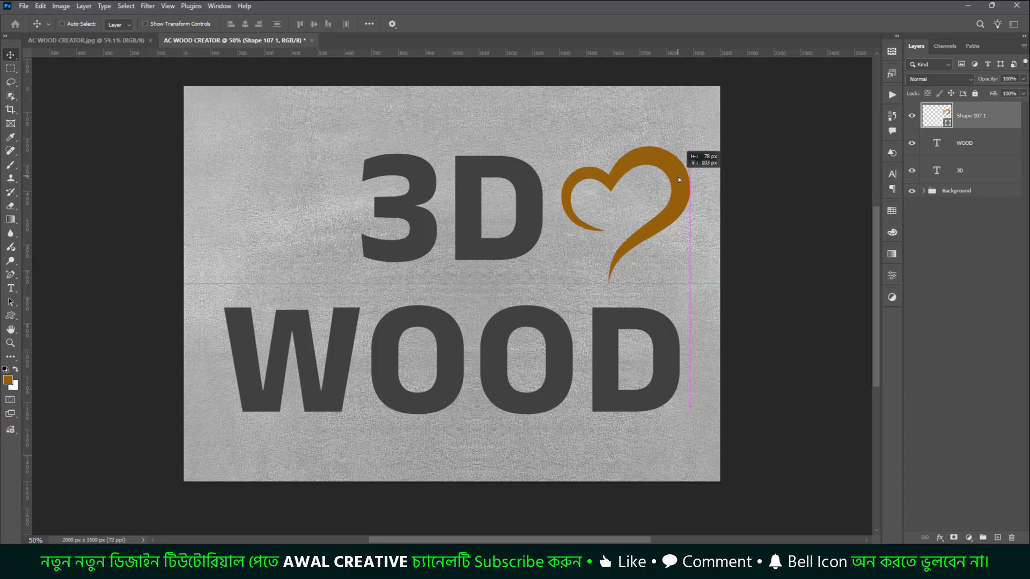
{"action": "left_click", "coordinate": [956, 172]}
{"action": "left_click_drag", "start_coordinate": [488, 228], "coordinate": [435, 233]}
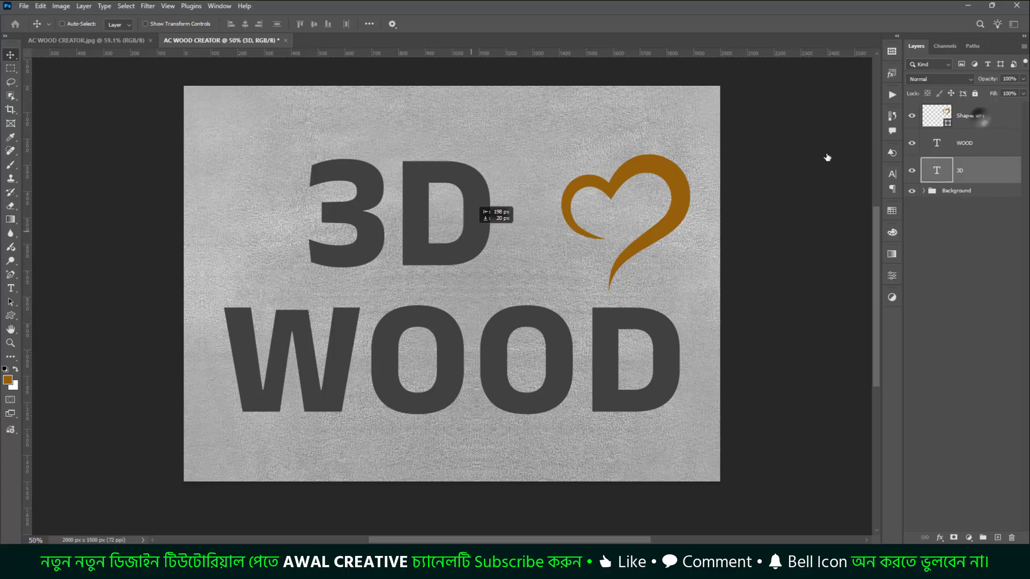
Reposition and enlarge the heart so it fills the space between the 3D text and the right end of WOOD.
{"action": "left_click_drag", "start_coordinate": [677, 171], "coordinate": [655, 151]}
{"action": "key", "text": "ctrl+t"}
{"action": "key", "text": "Return"}
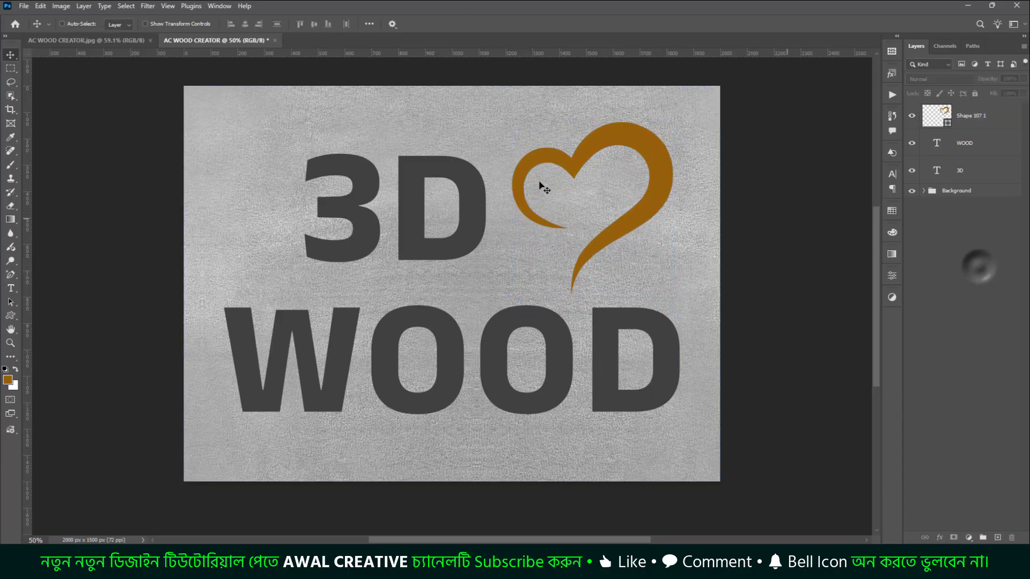
Draw a horizontal rectangle about 230 px wide and 70 px high to the left of the 3D text.
{"action": "left_click", "coordinate": [10, 315]}
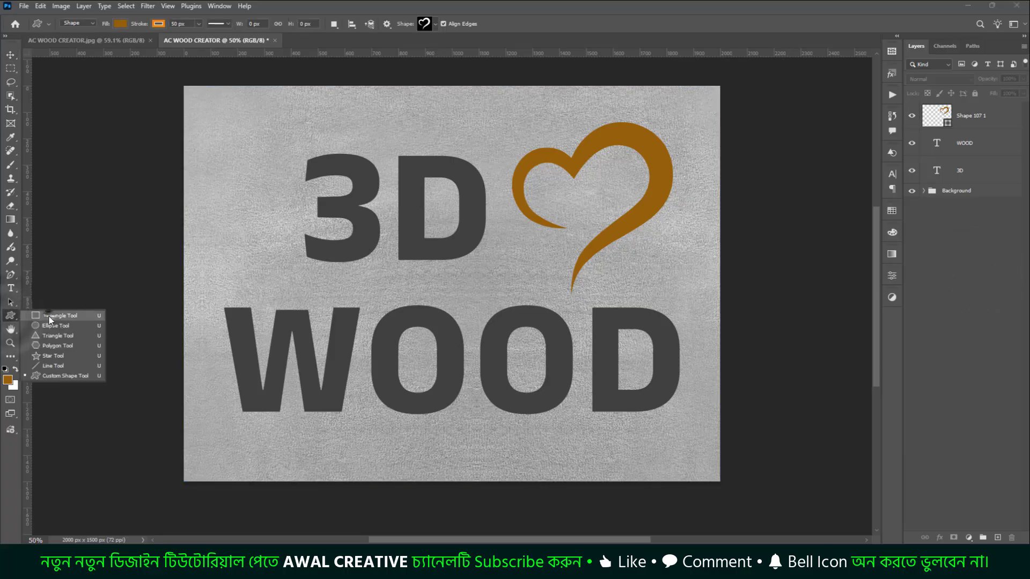
{"action": "left_click", "coordinate": [51, 317]}
{"action": "left_click_drag", "start_coordinate": [219, 174], "coordinate": [281, 193]}
{"action": "left_click", "coordinate": [10, 55]}
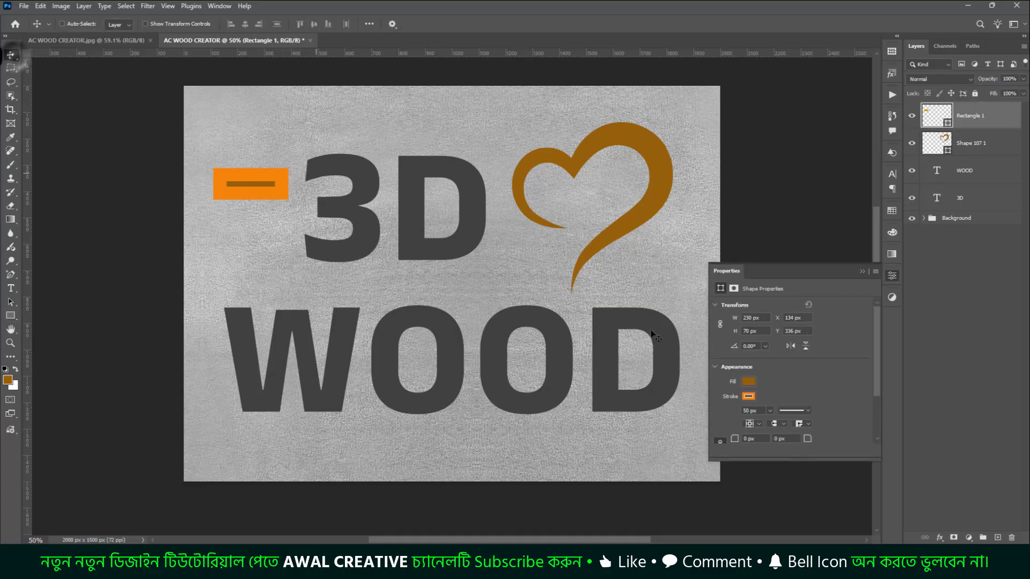
Remove the rectangle's stroke and duplicate it directly below to form an equals sign.
{"action": "left_click", "coordinate": [748, 396]}
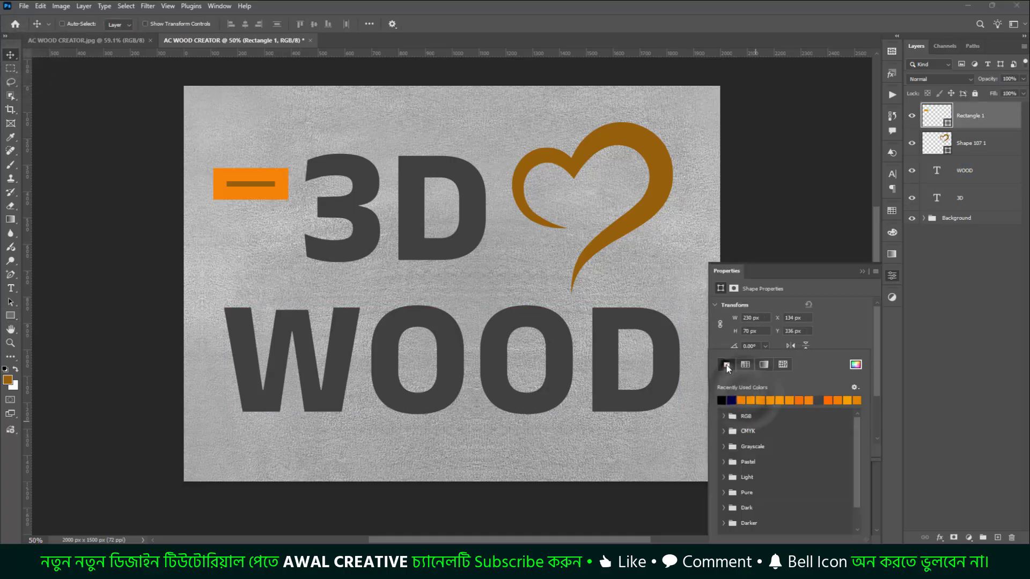
{"action": "left_click", "coordinate": [727, 364]}
{"action": "left_click", "coordinate": [864, 271]}
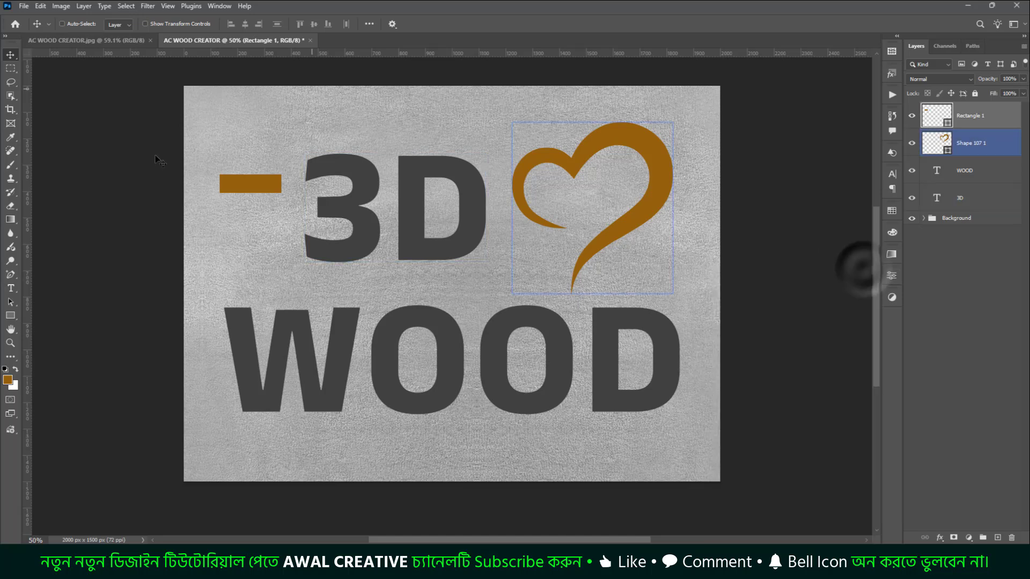
{"action": "left_click_drag", "start_coordinate": [259, 183], "coordinate": [262, 226]}
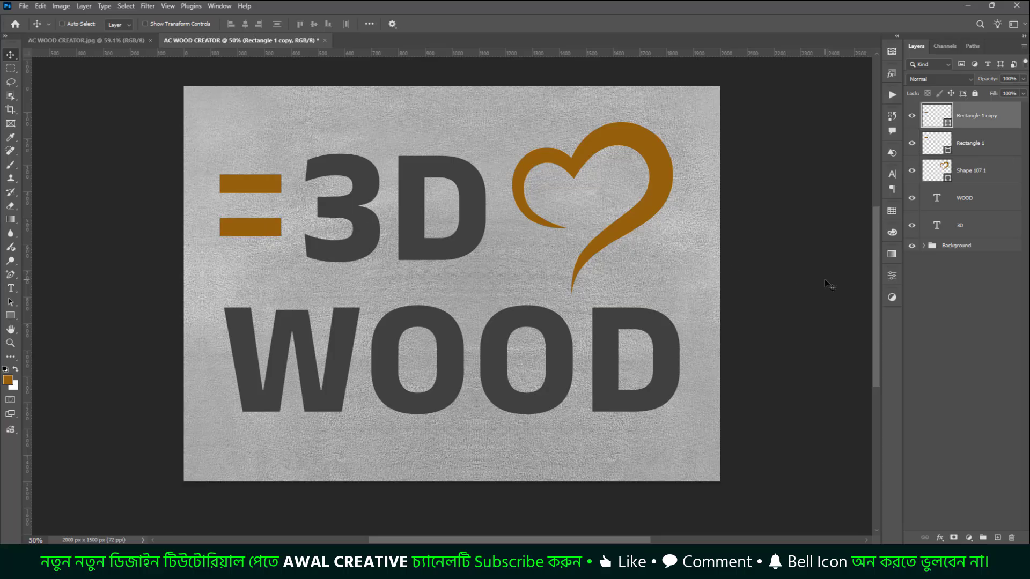
Group the 3D and WOOD text layers with the heart and both rectangles.
{"action": "left_click", "coordinate": [960, 226]}
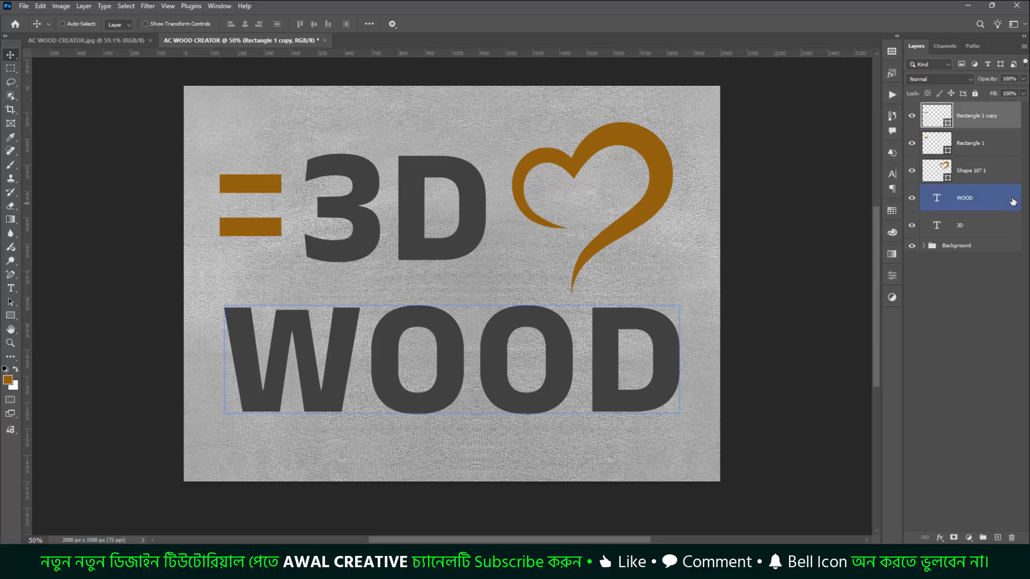
{"action": "left_click", "coordinate": [961, 226]}
{"action": "left_click", "coordinate": [981, 116], "text": "shift"}
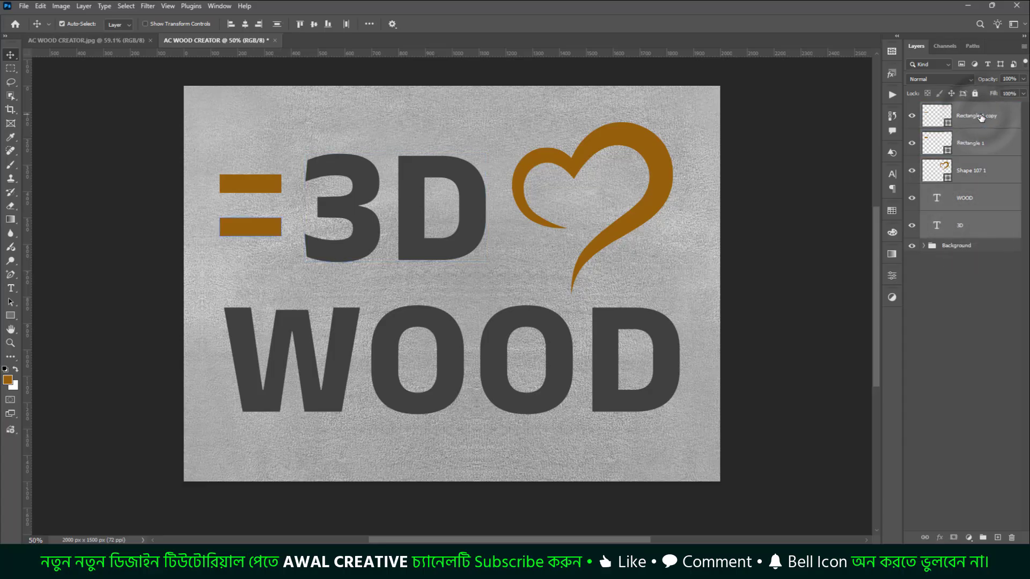
{"action": "key", "text": "ctrl+g"}
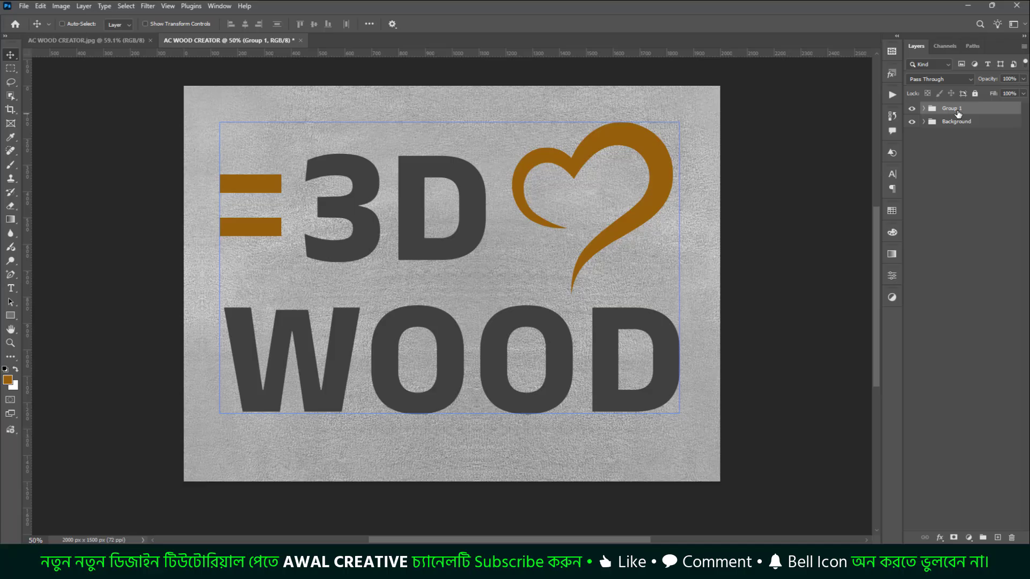
{"action": "right_click", "coordinate": [958, 114]}
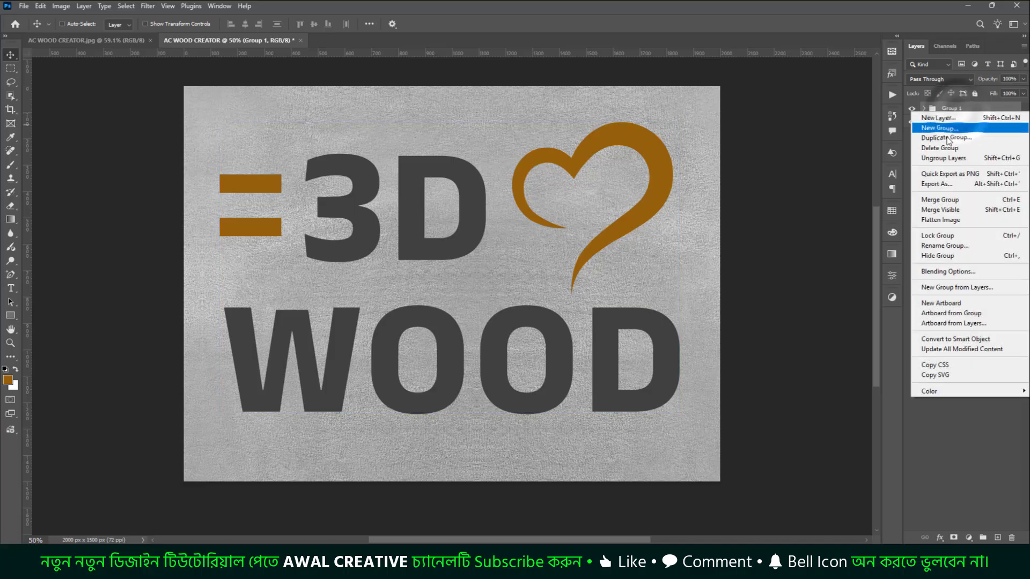
{"action": "left_click", "coordinate": [990, 339]}
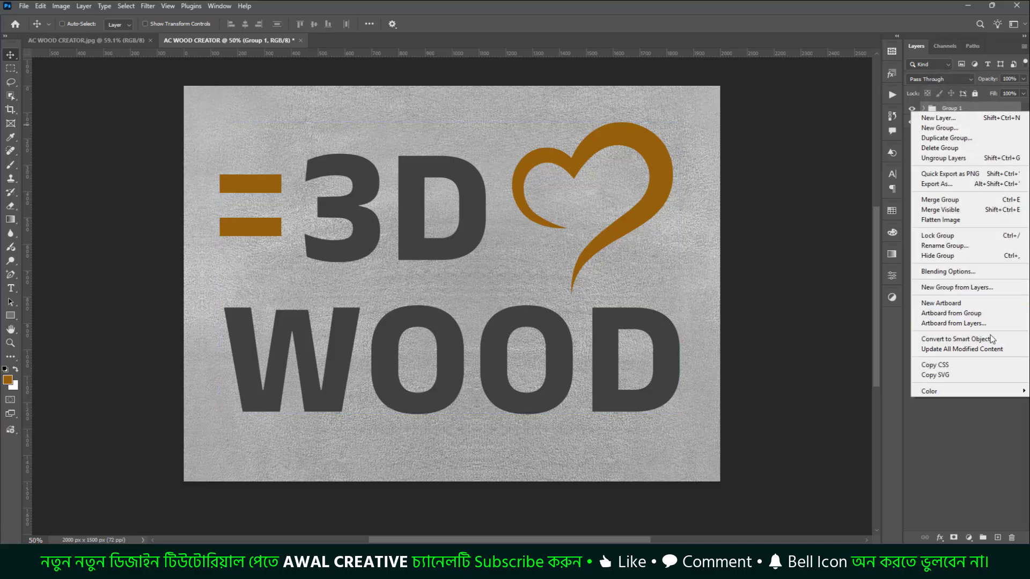
{"action": "left_click", "coordinate": [975, 412]}
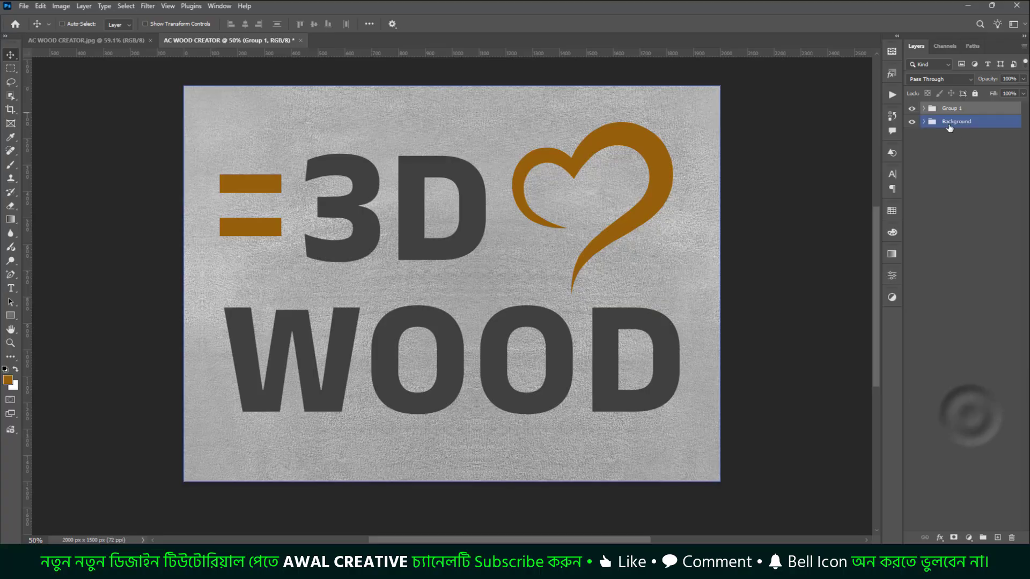
Run the Play Me Down Style action from AC WOOD CREATOR on Group 1 and continue through its message.
{"action": "left_click", "coordinate": [960, 109]}
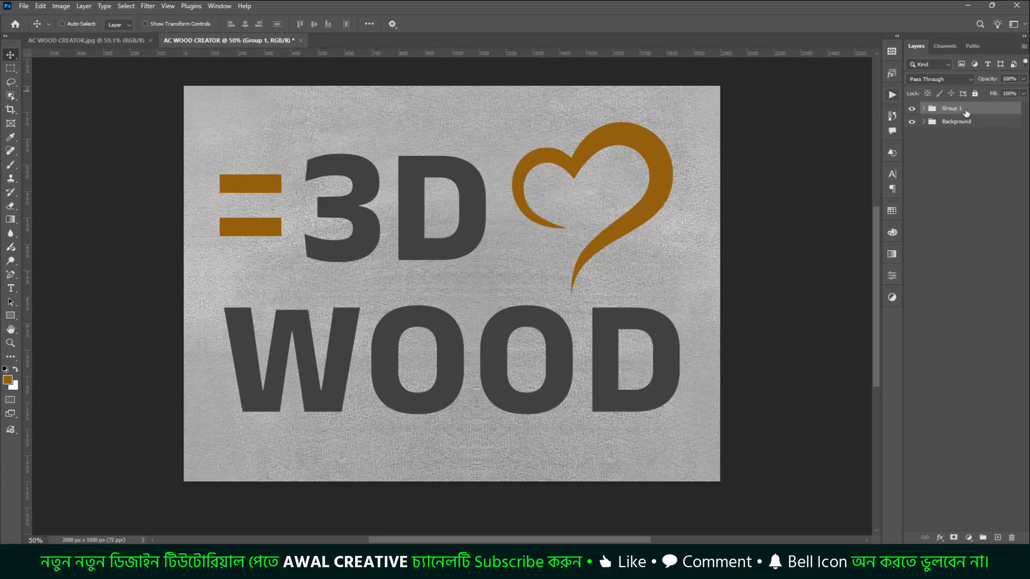
{"action": "left_click", "coordinate": [892, 96]}
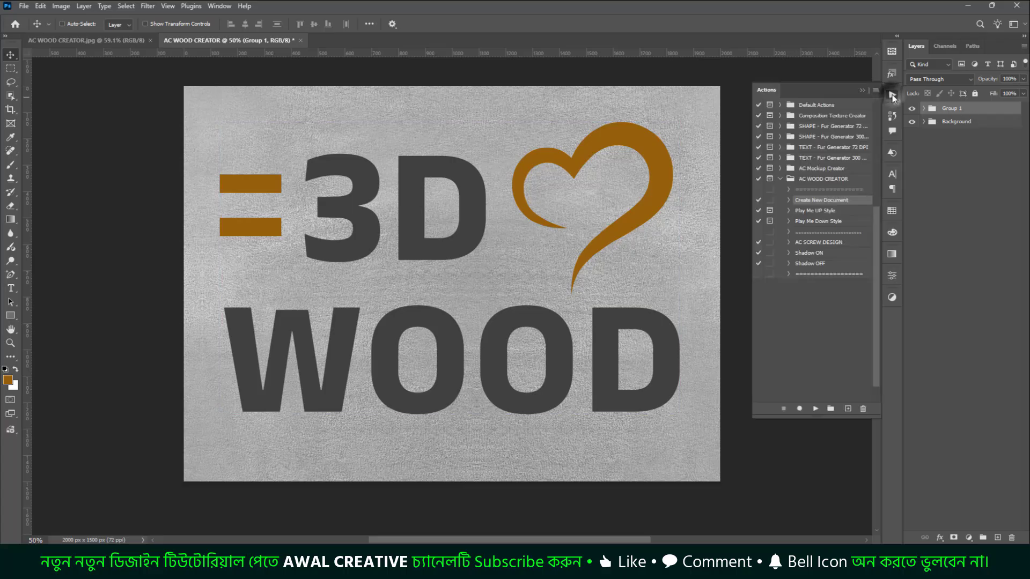
{"action": "left_click", "coordinate": [810, 222]}
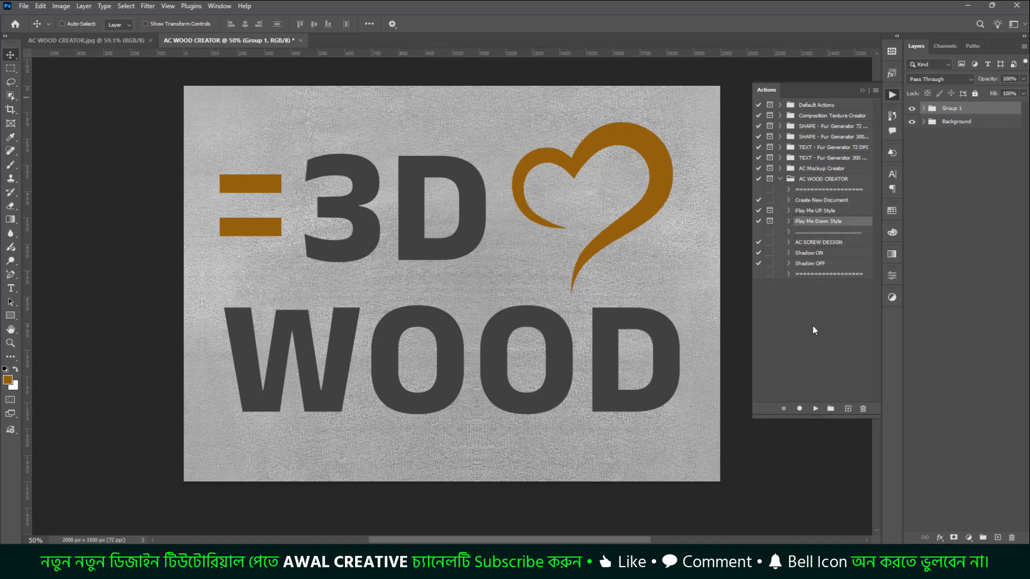
{"action": "left_click", "coordinate": [816, 410]}
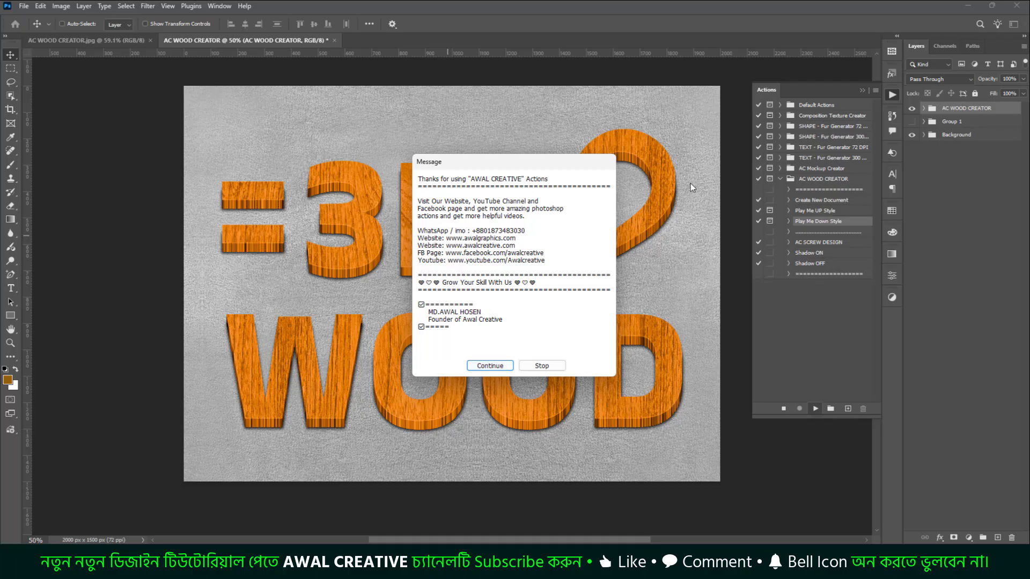
{"action": "left_click", "coordinate": [484, 367]}
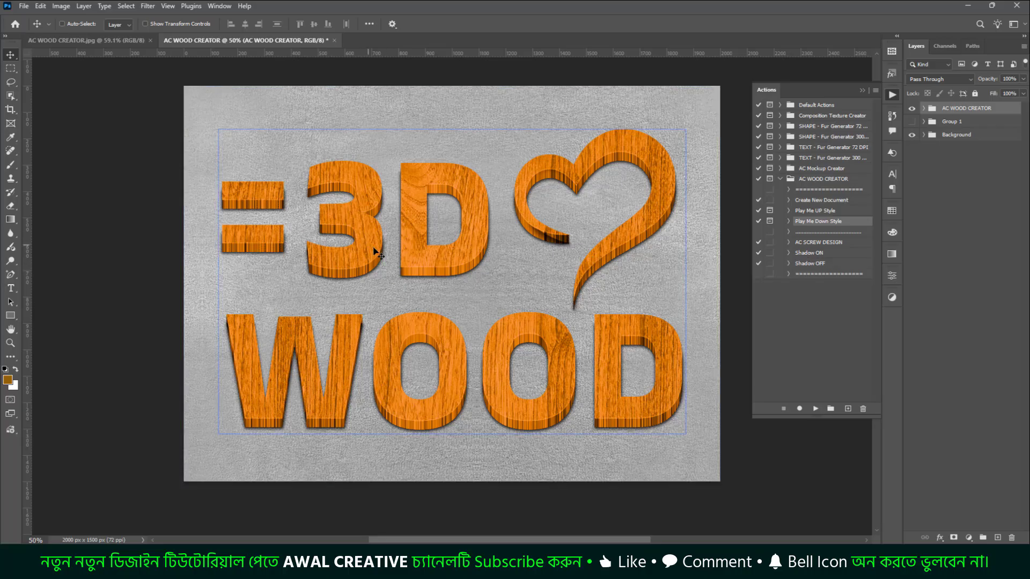
Set the middle colour stop of the Color Change gradient map in the AC WOOD CREATOR group to reddish-orange b63b05.
{"action": "left_click", "coordinate": [924, 108]}
{"action": "left_click", "coordinate": [967, 129]}
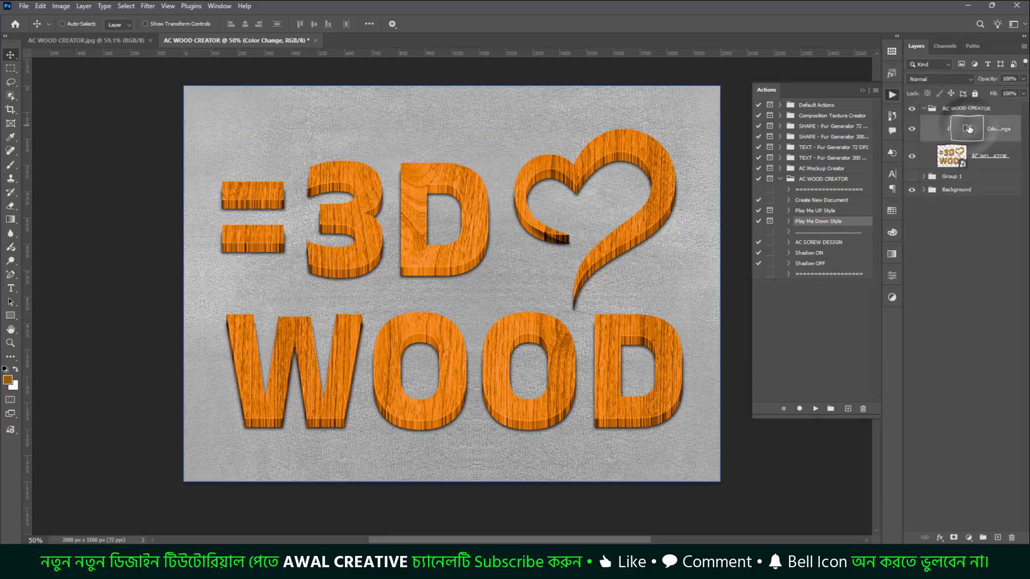
{"action": "double_click", "coordinate": [967, 129]}
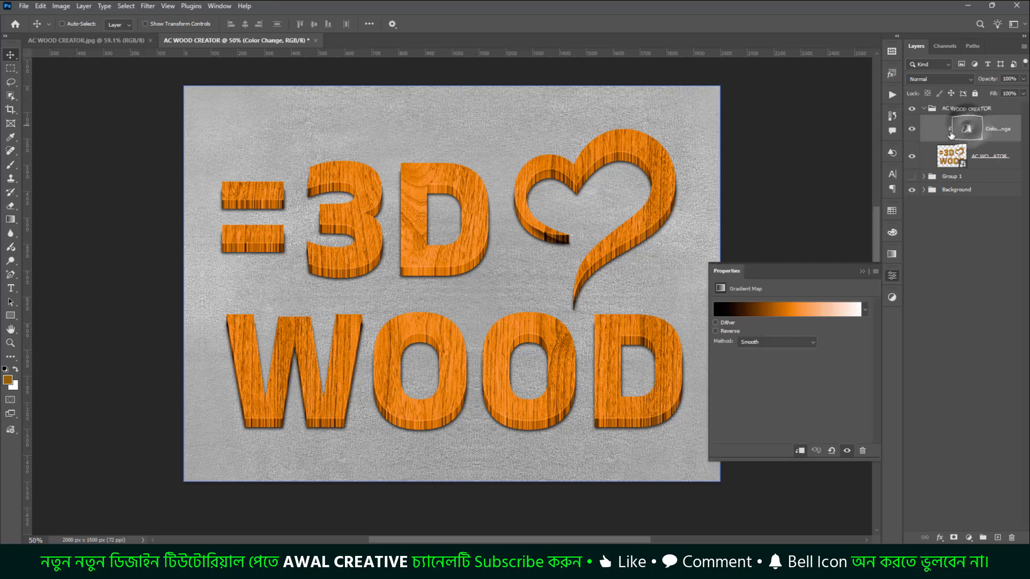
{"action": "left_click", "coordinate": [818, 311]}
{"action": "left_click", "coordinate": [836, 409]}
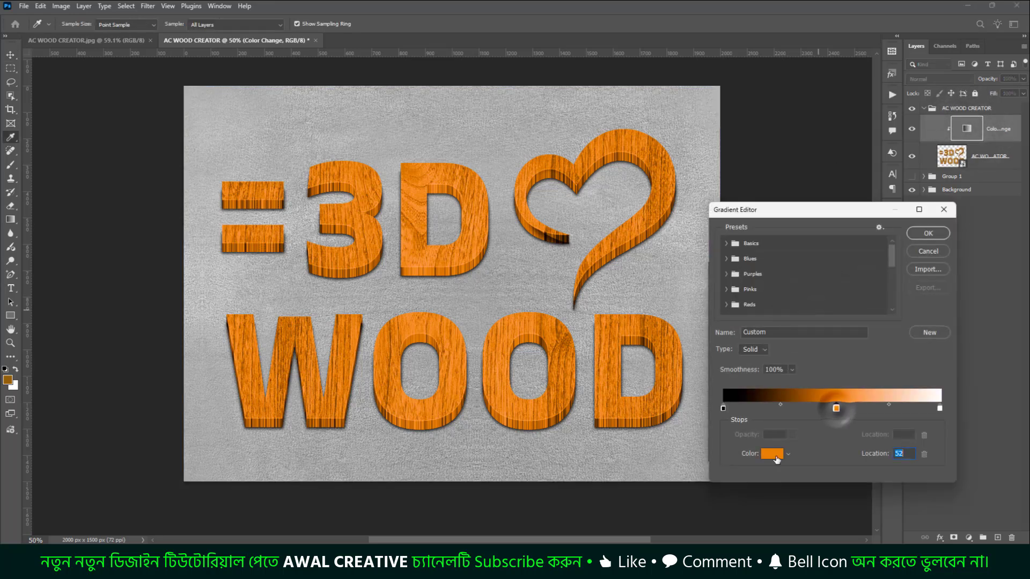
{"action": "left_click", "coordinate": [772, 454]}
{"action": "left_click_drag", "start_coordinate": [812, 264], "coordinate": [811, 302]}
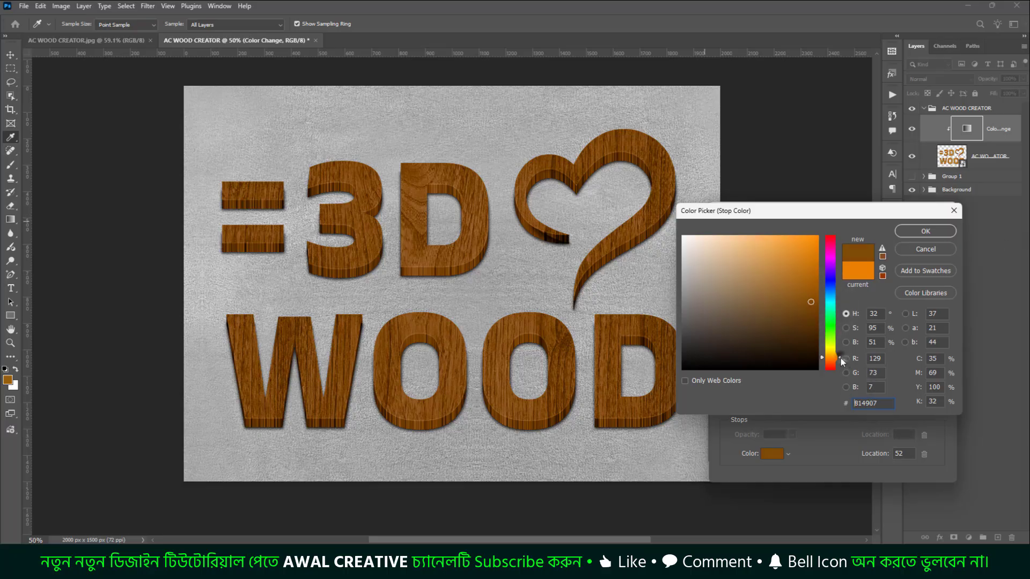
{"action": "left_click_drag", "start_coordinate": [841, 358], "coordinate": [841, 353]}
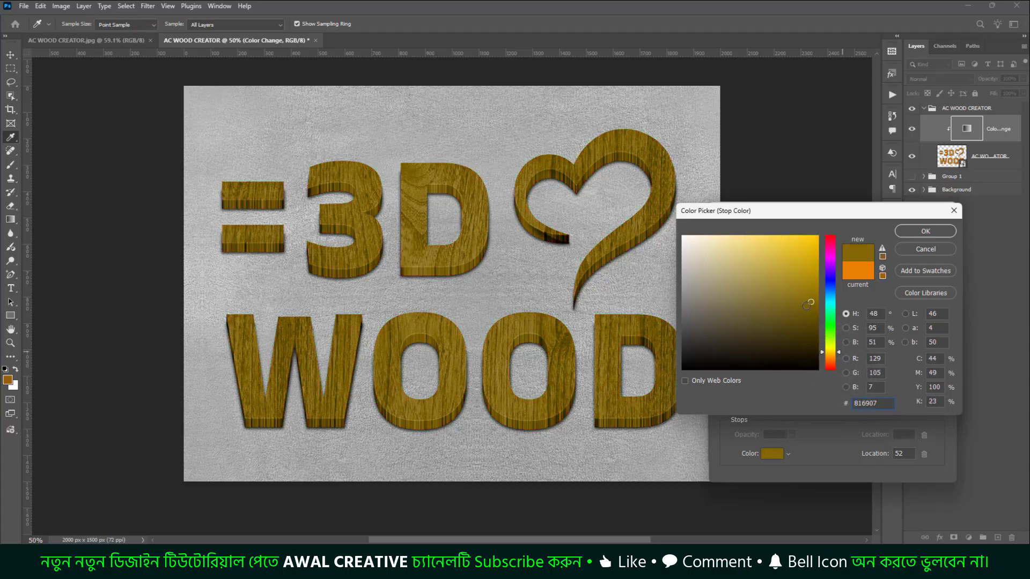
{"action": "left_click_drag", "start_coordinate": [809, 304], "coordinate": [815, 274]}
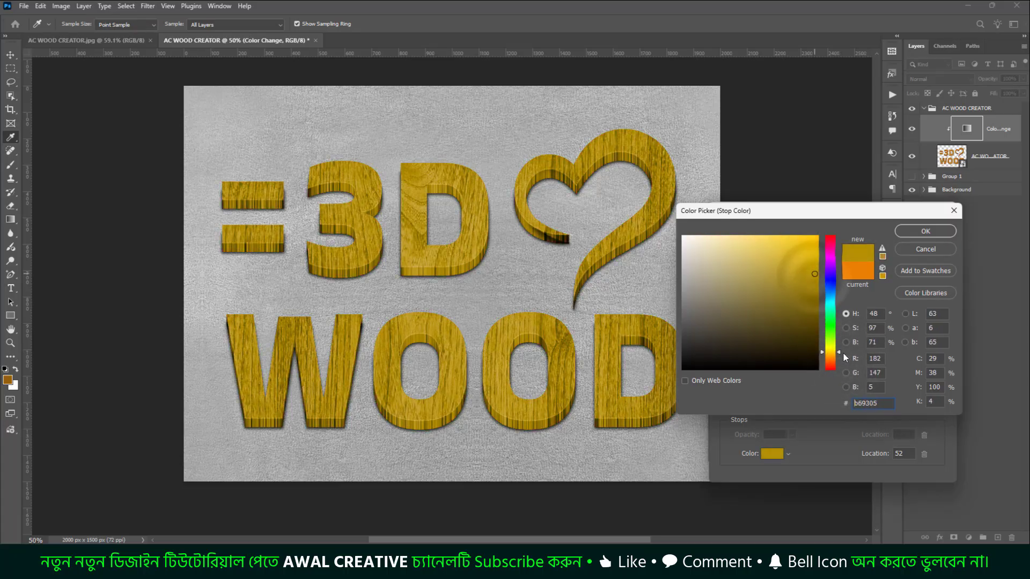
{"action": "left_click_drag", "start_coordinate": [840, 353], "coordinate": [840, 363]}
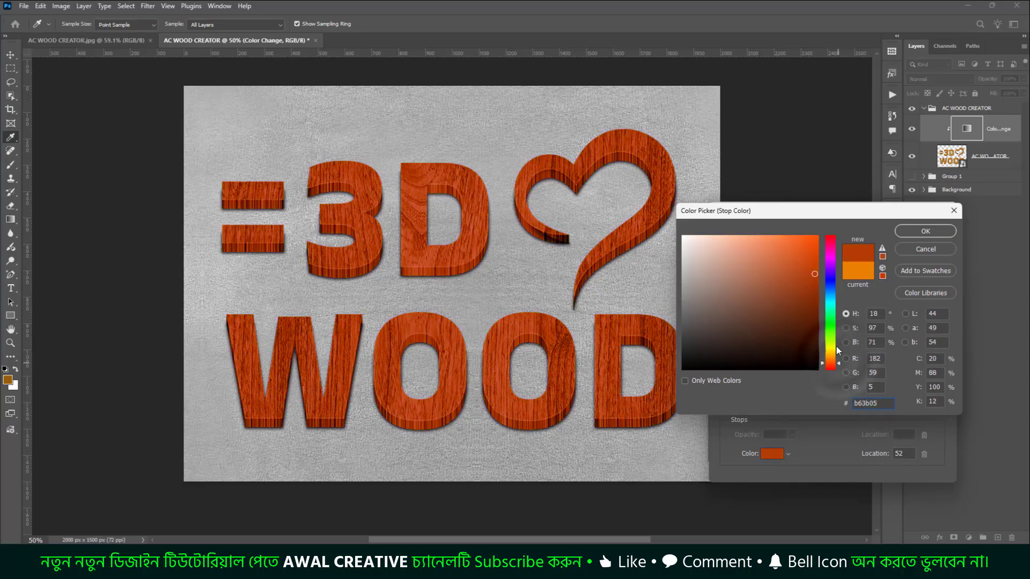
{"action": "left_click", "coordinate": [915, 230]}
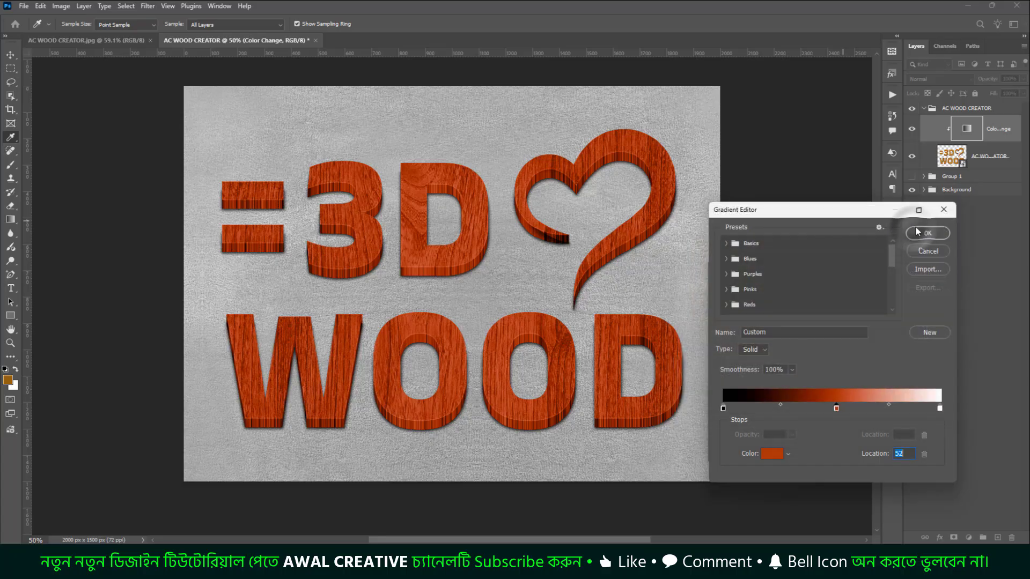
{"action": "left_click", "coordinate": [921, 230]}
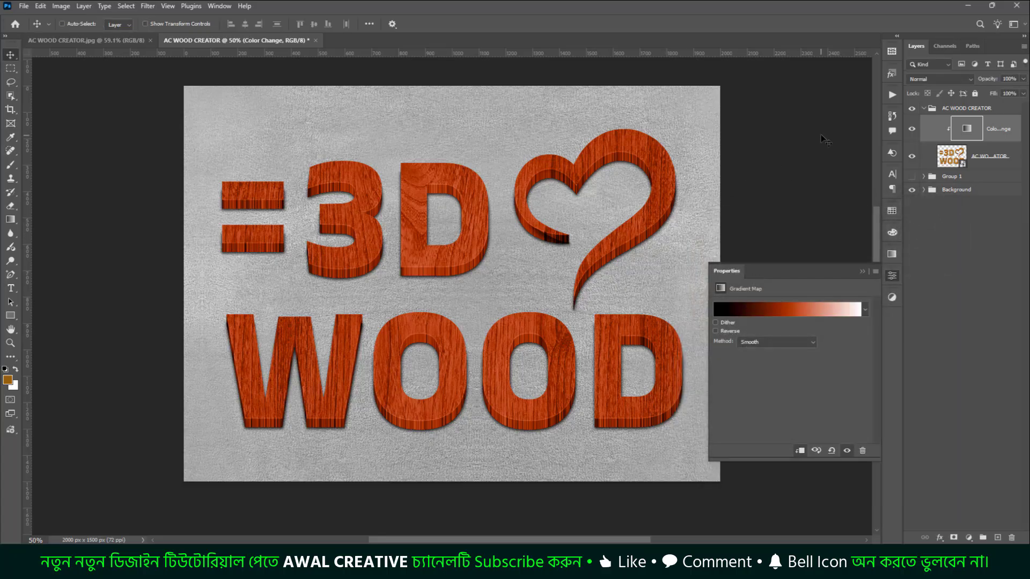
{"action": "left_click", "coordinate": [865, 273]}
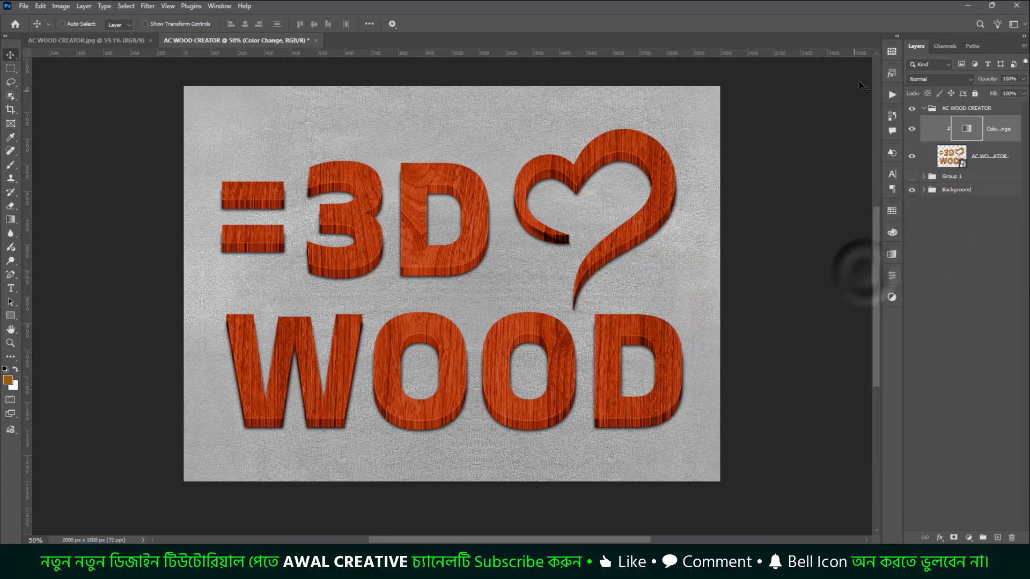
Run the Create New Document action from the AC WOOD CREATOR set.
{"action": "left_click", "coordinate": [893, 94]}
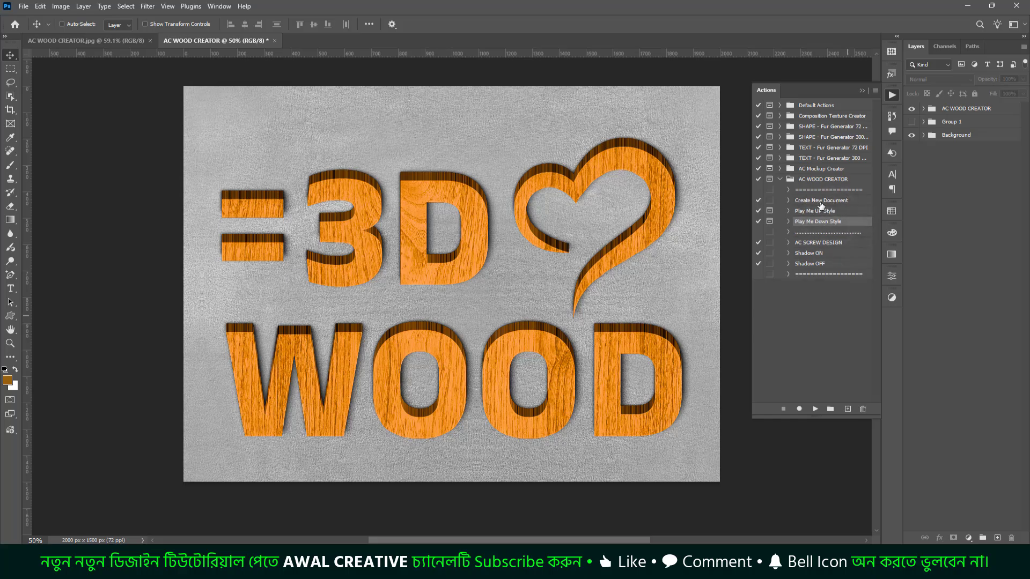
{"action": "left_click", "coordinate": [820, 202]}
{"action": "left_click", "coordinate": [819, 409]}
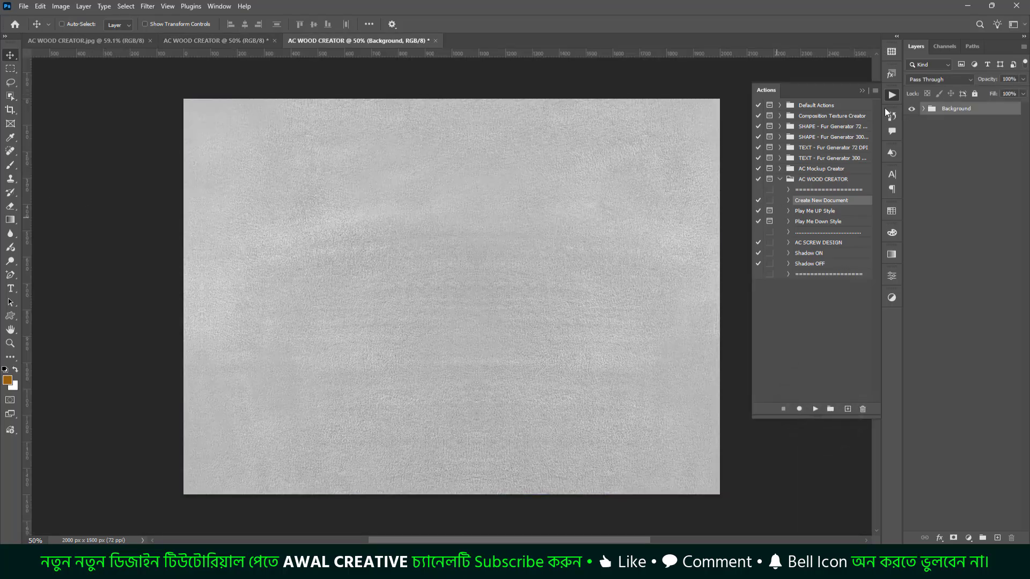
Place the open swirl heart shape about 480 px wide and 510 px high on the canvas and remove its stroke.
{"action": "left_click", "coordinate": [890, 154]}
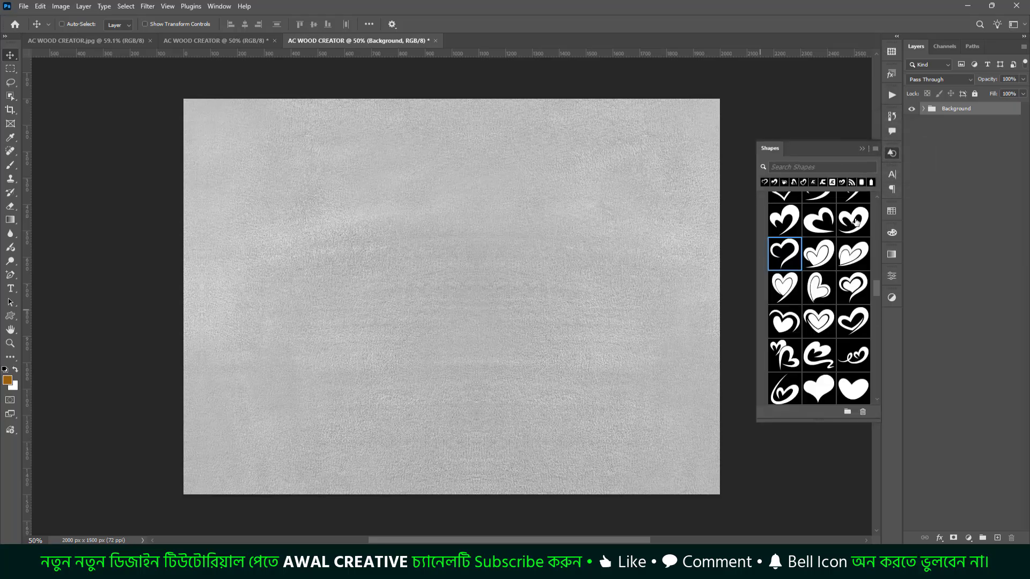
{"action": "left_click_drag", "start_coordinate": [790, 251], "coordinate": [372, 285]}
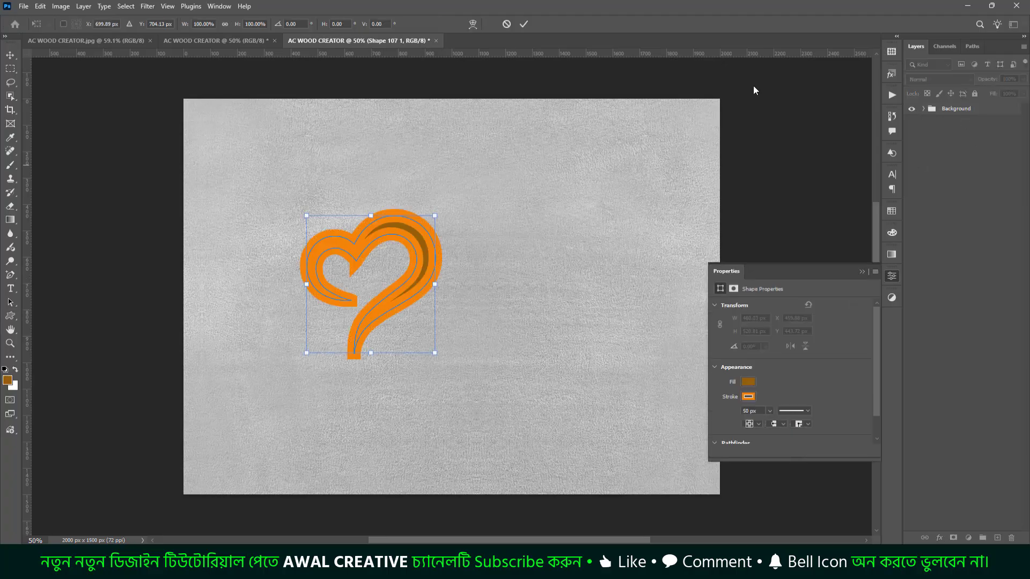
{"action": "left_click", "coordinate": [524, 24]}
{"action": "left_click", "coordinate": [748, 397]}
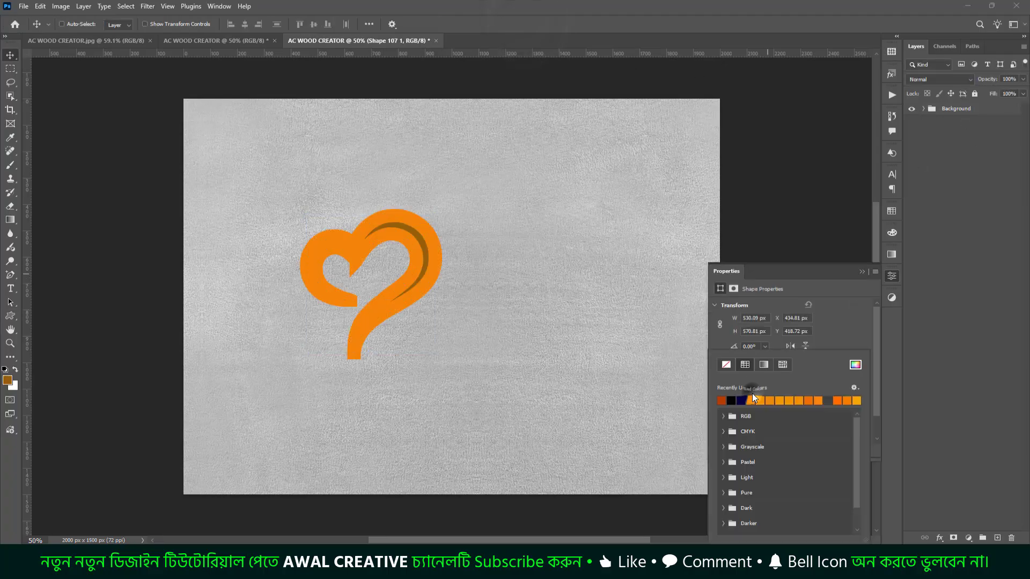
{"action": "left_click", "coordinate": [726, 365]}
{"action": "left_click", "coordinate": [862, 271]}
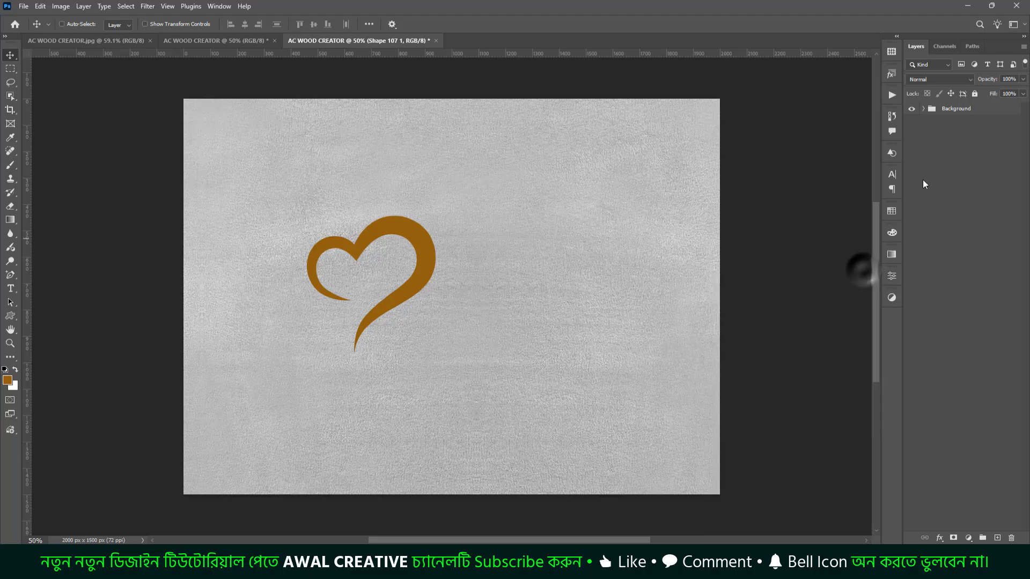
Move the heart shape layer out of the Background group and place it above the group.
{"action": "left_click", "coordinate": [923, 109]}
{"action": "left_click", "coordinate": [922, 109]}
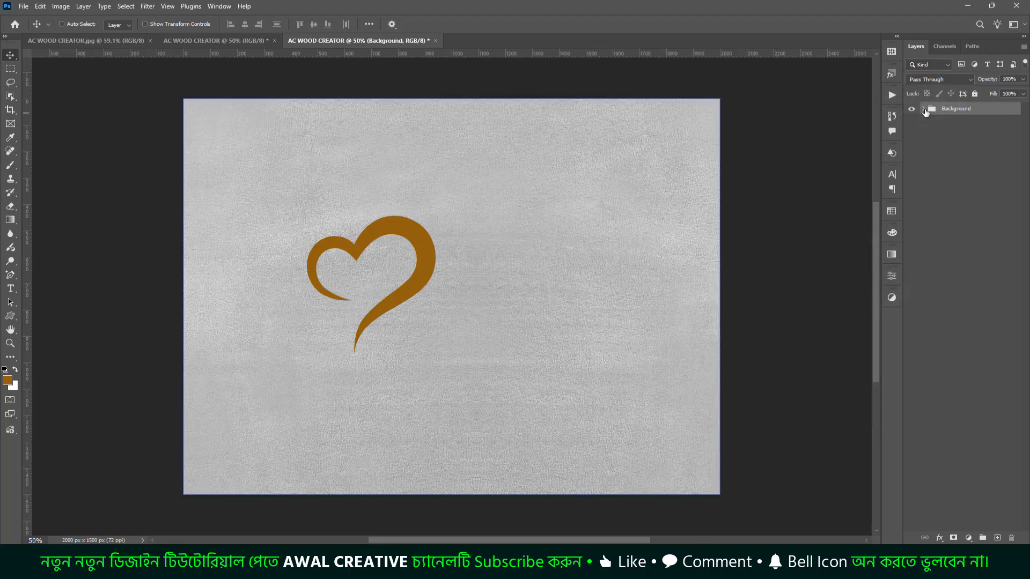
{"action": "left_click", "coordinate": [1000, 161]}
{"action": "left_click_drag", "start_coordinate": [1000, 161], "coordinate": [945, 104]}
{"action": "left_click", "coordinate": [924, 136]}
{"action": "left_click", "coordinate": [936, 113]}
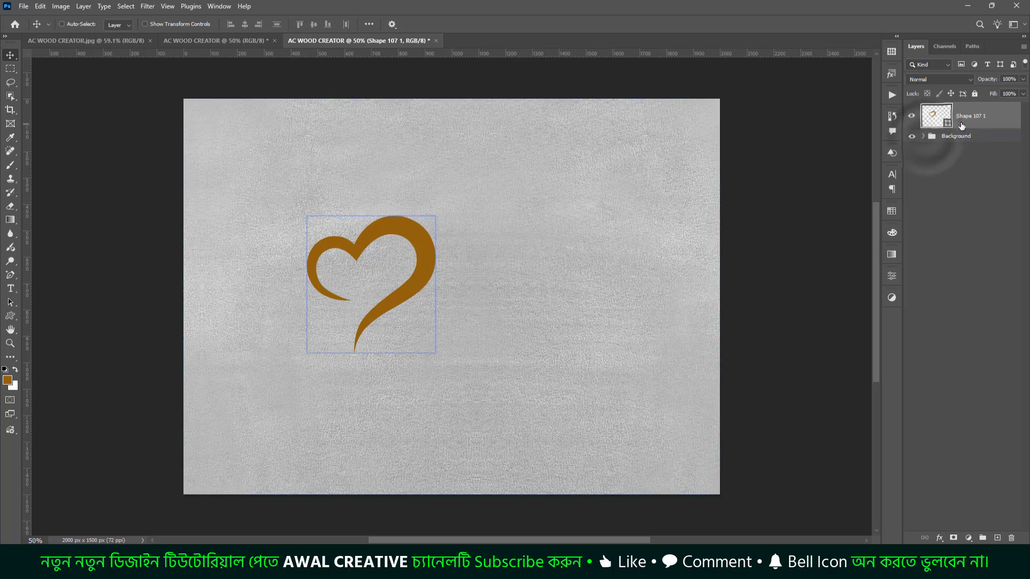
Enlarge the heart proportionally to fill most of the canvas height and position it near the centre.
{"action": "key", "text": "ctrl+t"}
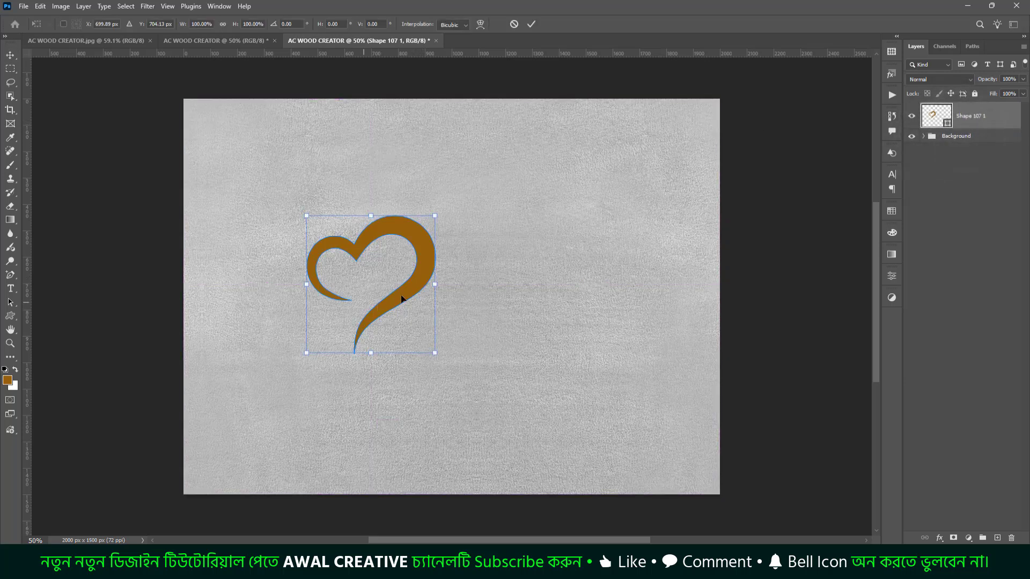
{"action": "left_click_drag", "start_coordinate": [435, 281], "coordinate": [584, 244]}
{"action": "left_click", "coordinate": [531, 24]}
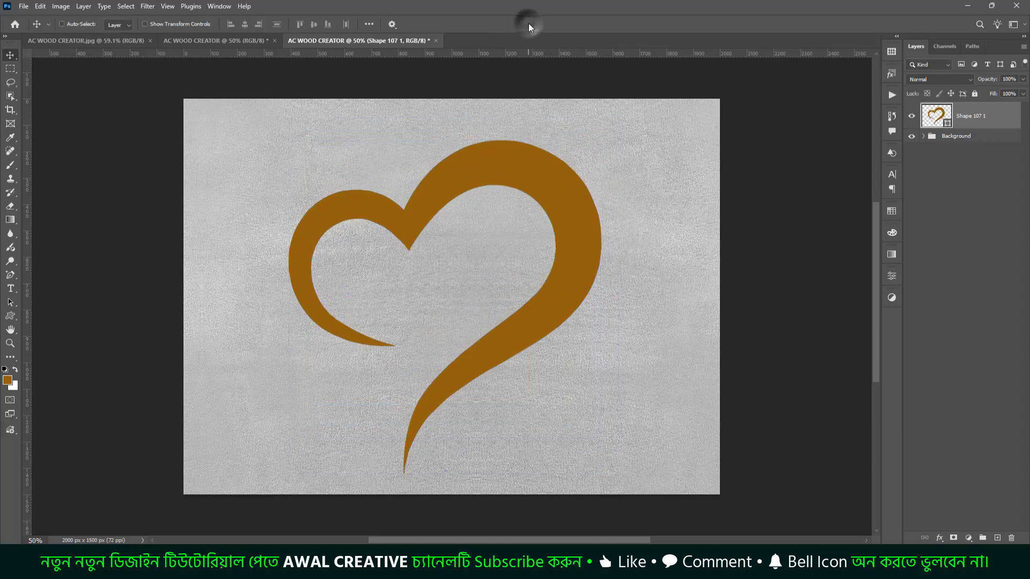
Run the Play Me Down Style action from AC WOOD CREATOR on the heart shape and continue through its message.
{"action": "left_click", "coordinate": [896, 96]}
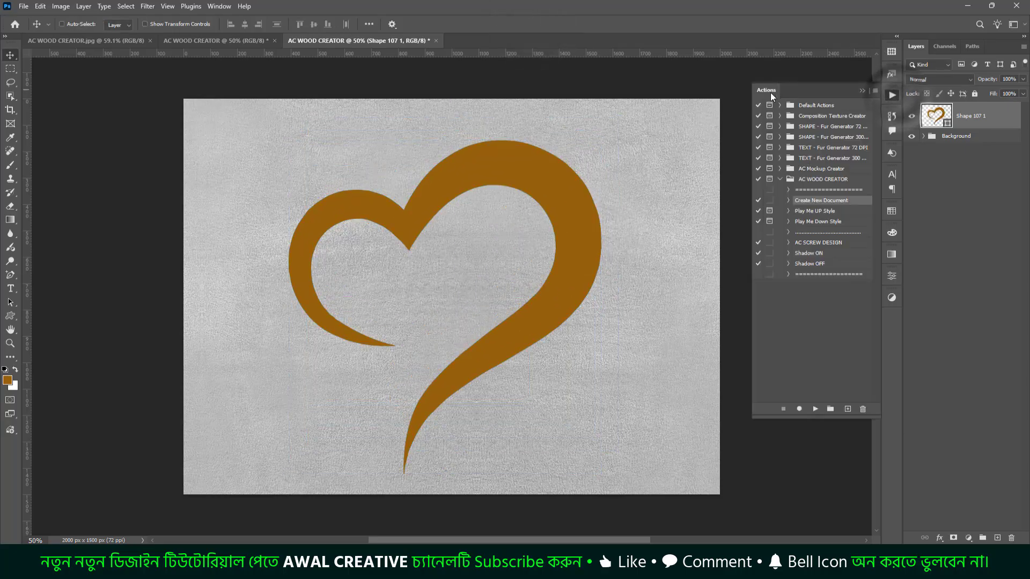
{"action": "left_click", "coordinate": [815, 223]}
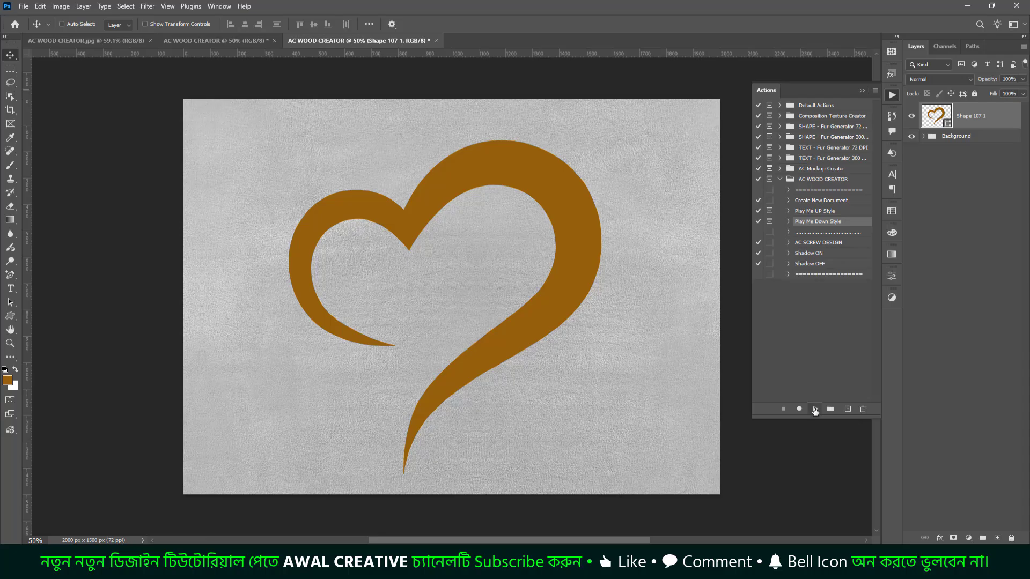
{"action": "left_click", "coordinate": [815, 409]}
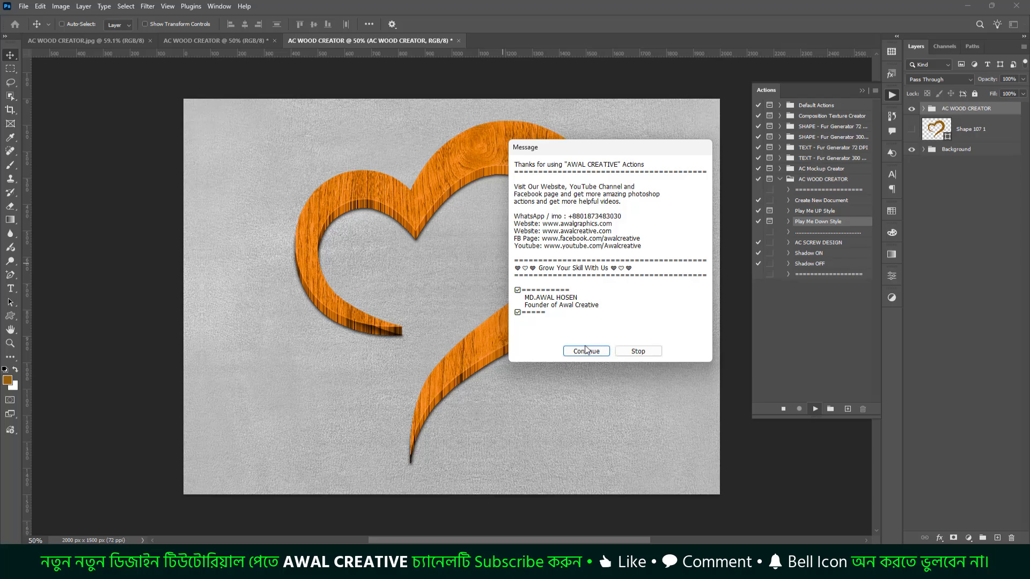
{"action": "left_click", "coordinate": [586, 350]}
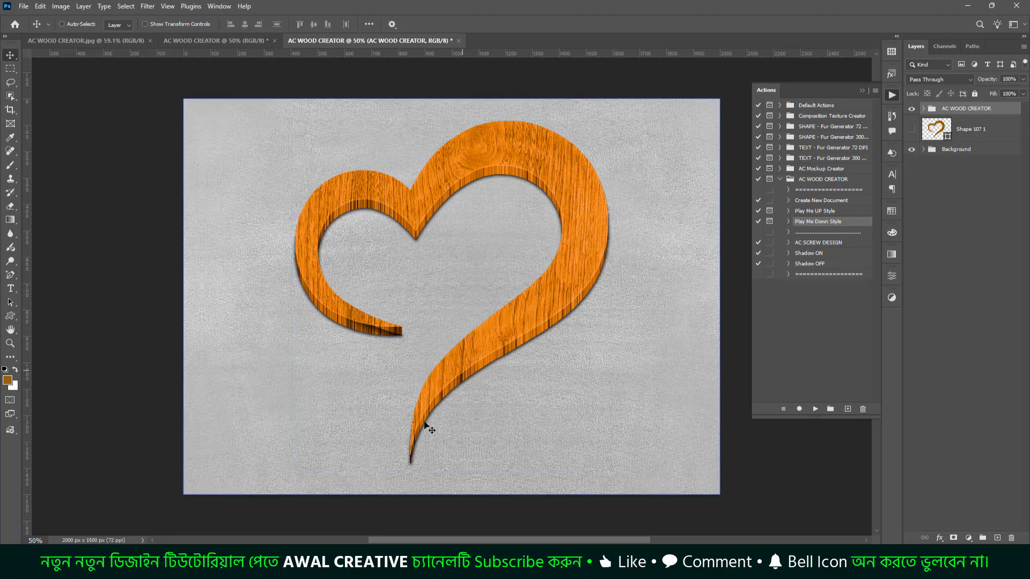
Run the Shadow ON action from AC WOOD CREATOR on the wooden heart.
{"action": "left_click", "coordinate": [811, 256]}
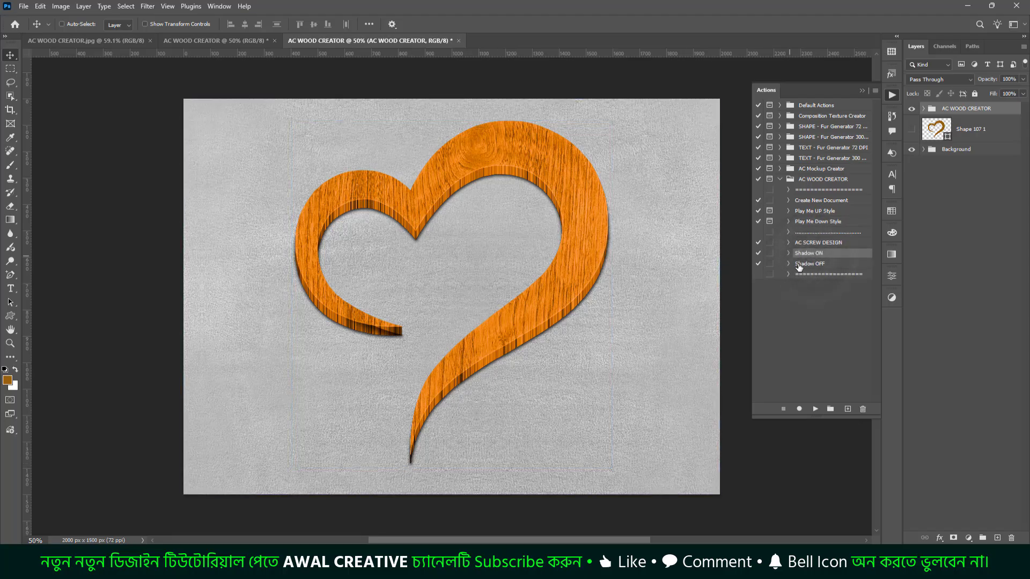
{"action": "left_click", "coordinate": [799, 267]}
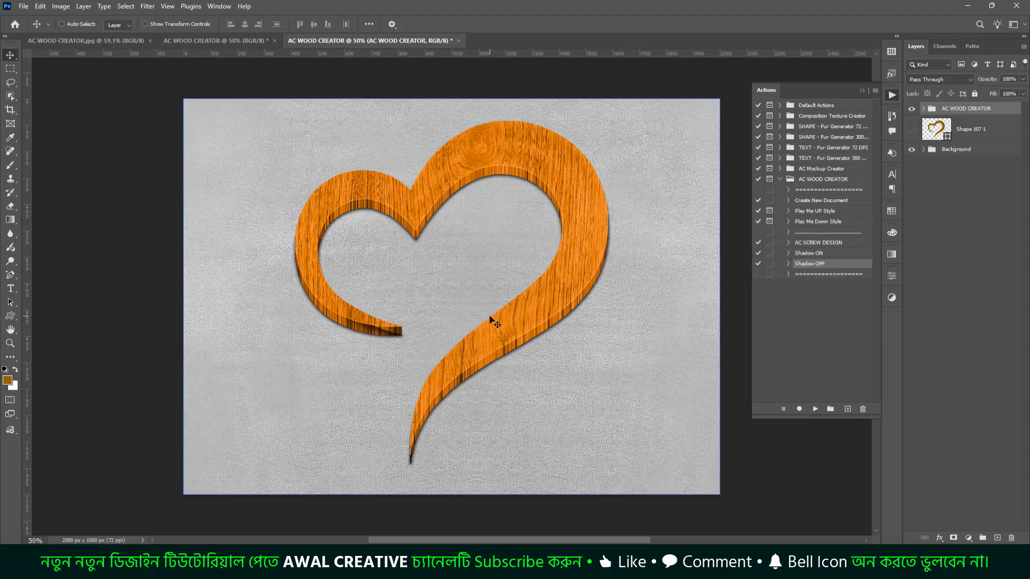
{"action": "left_click", "coordinate": [808, 257]}
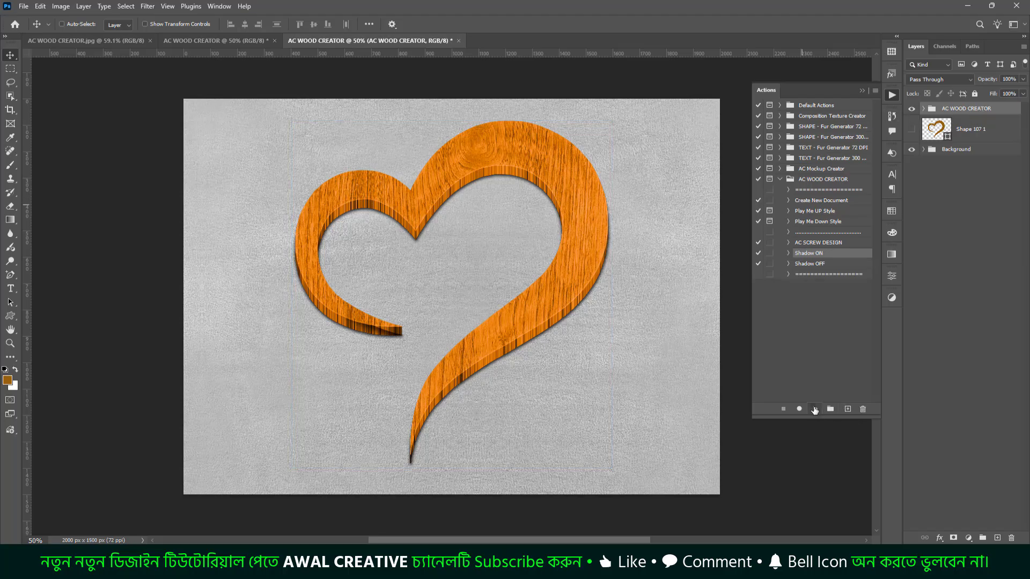
{"action": "left_click", "coordinate": [815, 410]}
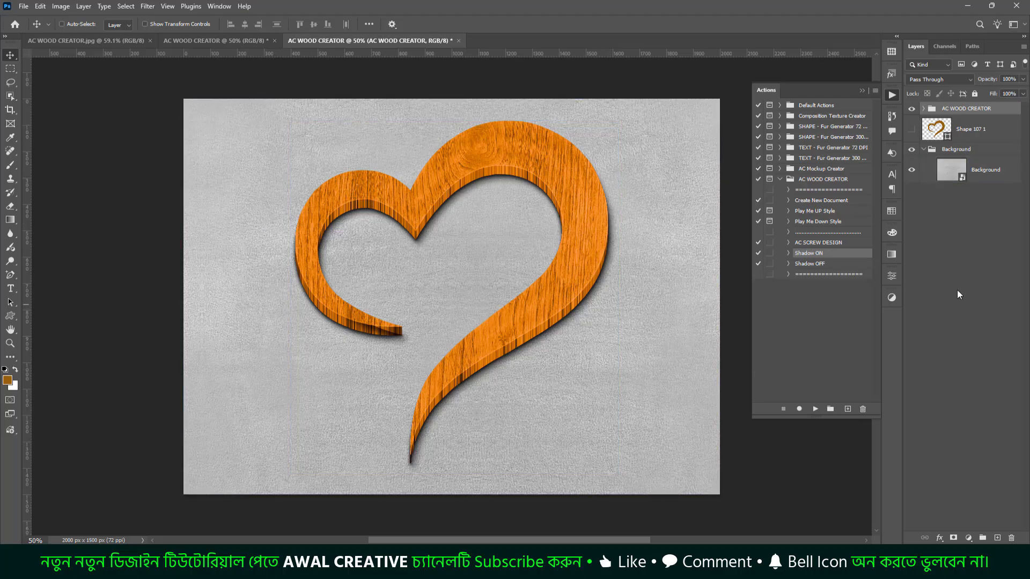
Run the Shadow OFF action from AC WOOD CREATOR and collapse the Background group.
{"action": "left_click", "coordinate": [804, 264]}
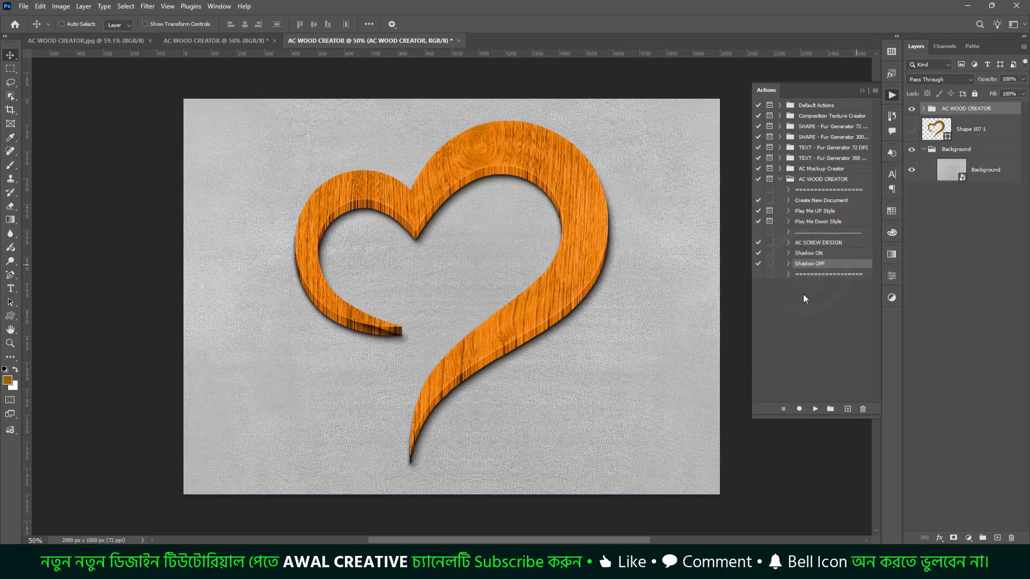
{"action": "left_click", "coordinate": [814, 409]}
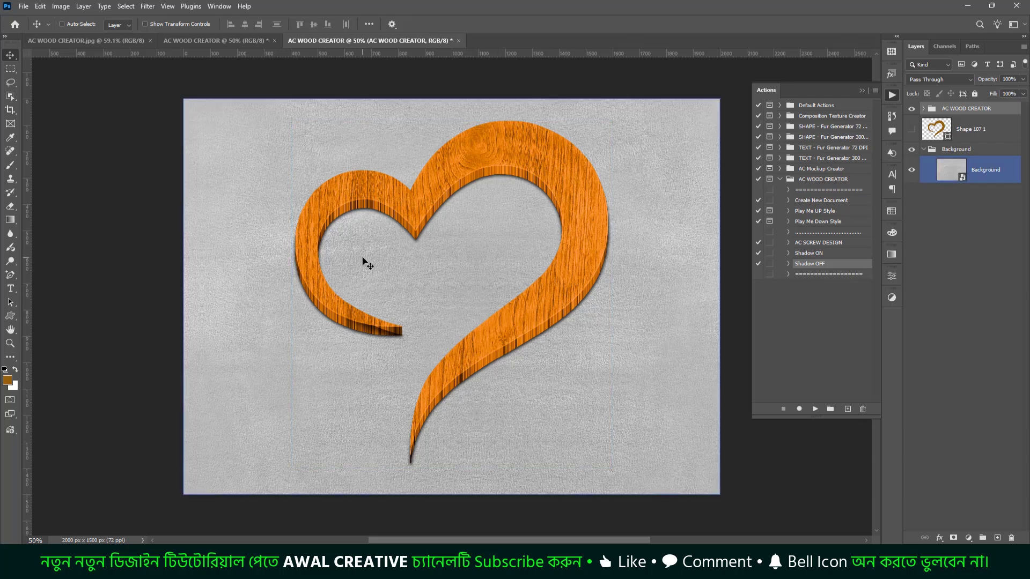
{"action": "left_click", "coordinate": [961, 223]}
{"action": "left_click", "coordinate": [960, 219]}
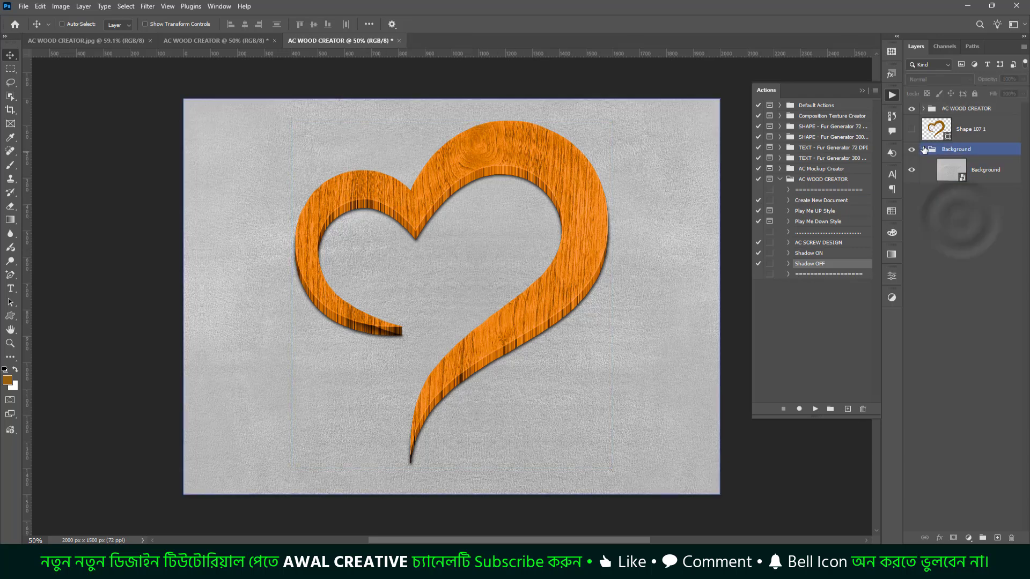
{"action": "left_click", "coordinate": [924, 150]}
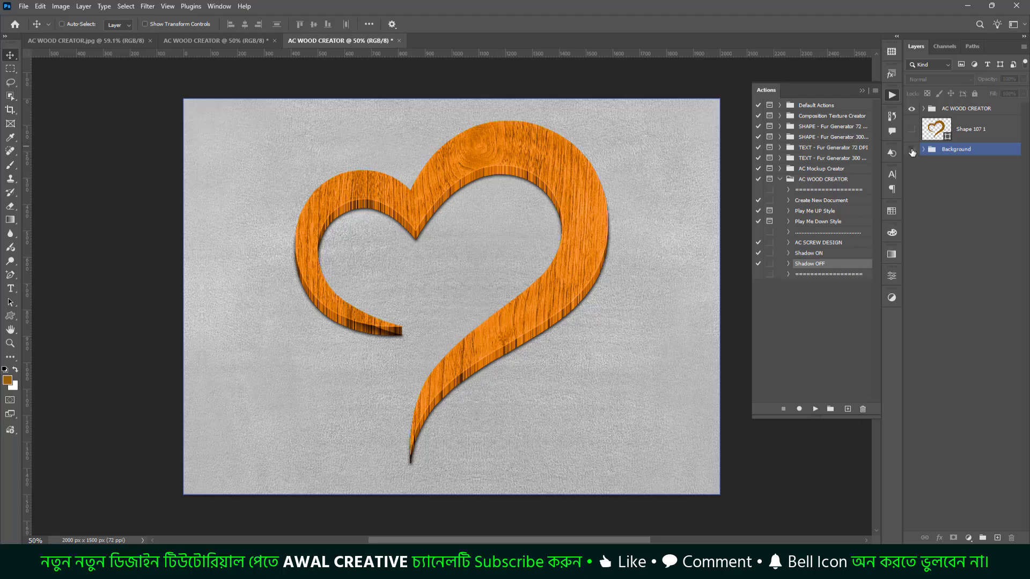
Preview the heart with the Background group hidden, restore the group, and switch to the 3D WOOD text document.
{"action": "left_click", "coordinate": [912, 151]}
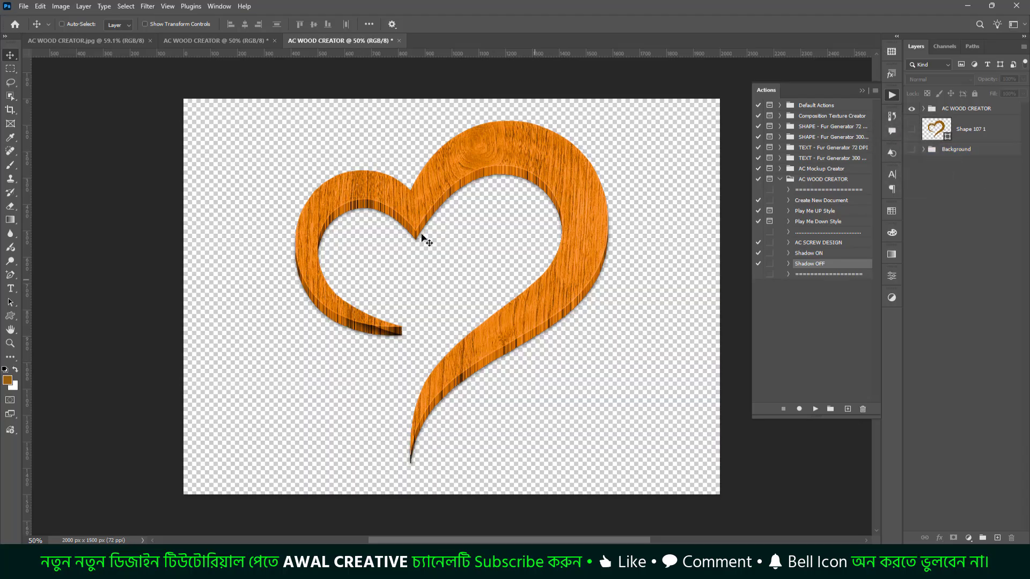
{"action": "left_click", "coordinate": [912, 152]}
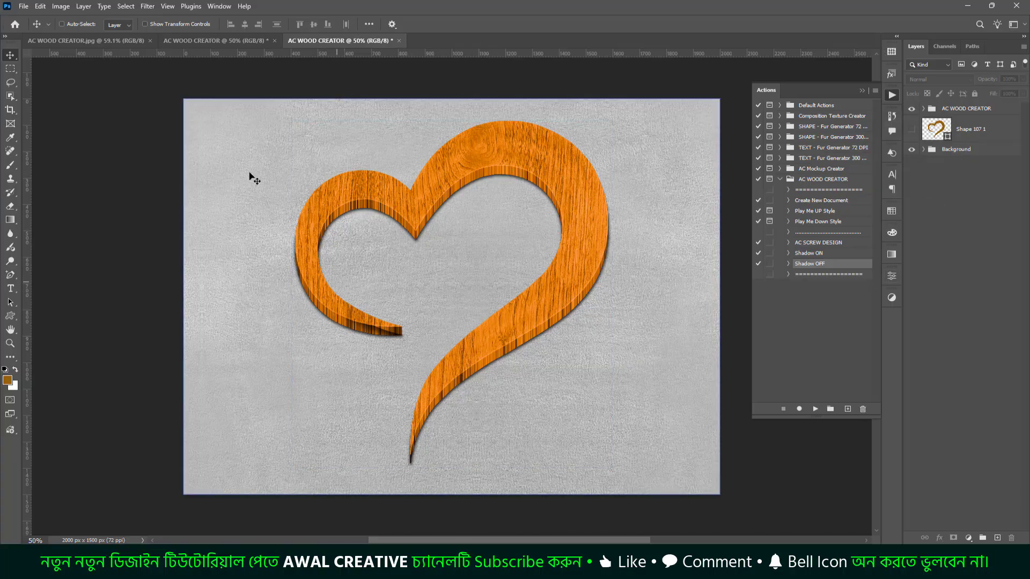
{"action": "left_click", "coordinate": [217, 41]}
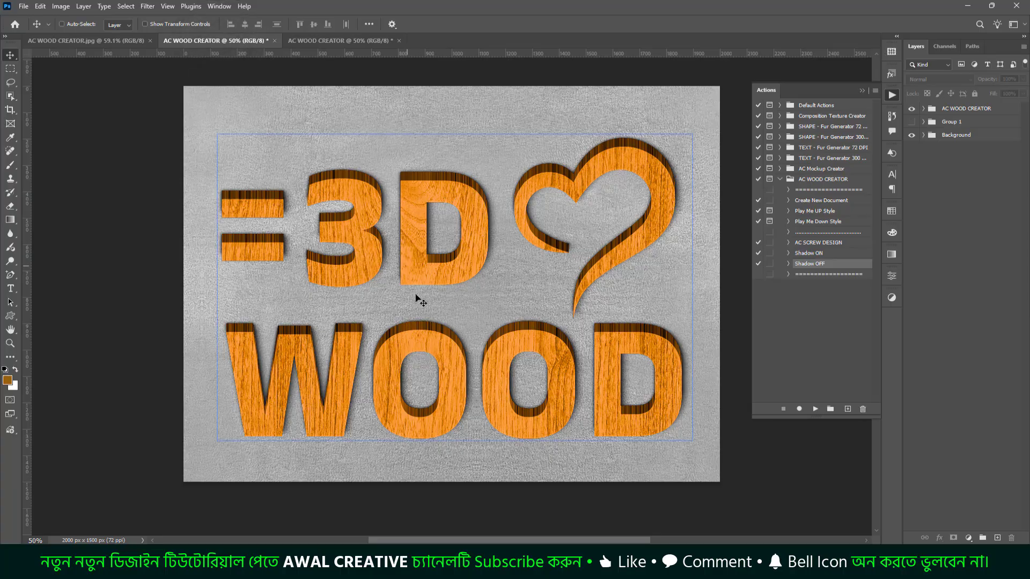
Return to the heart document and, in File Explorer, open the Screw folder inside AC Wood Creator.
{"action": "left_click", "coordinate": [313, 39]}
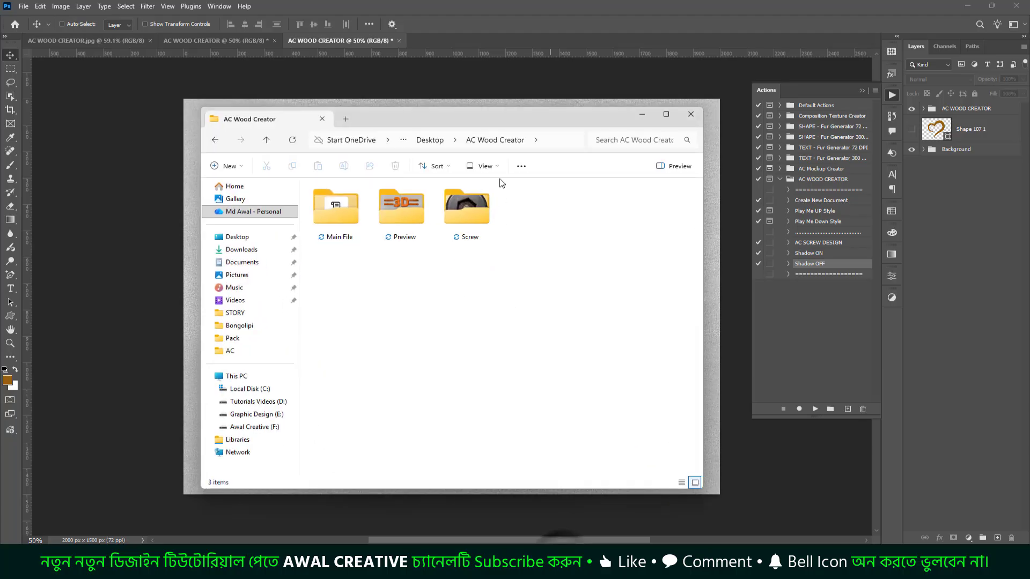
{"action": "left_click", "coordinate": [472, 210]}
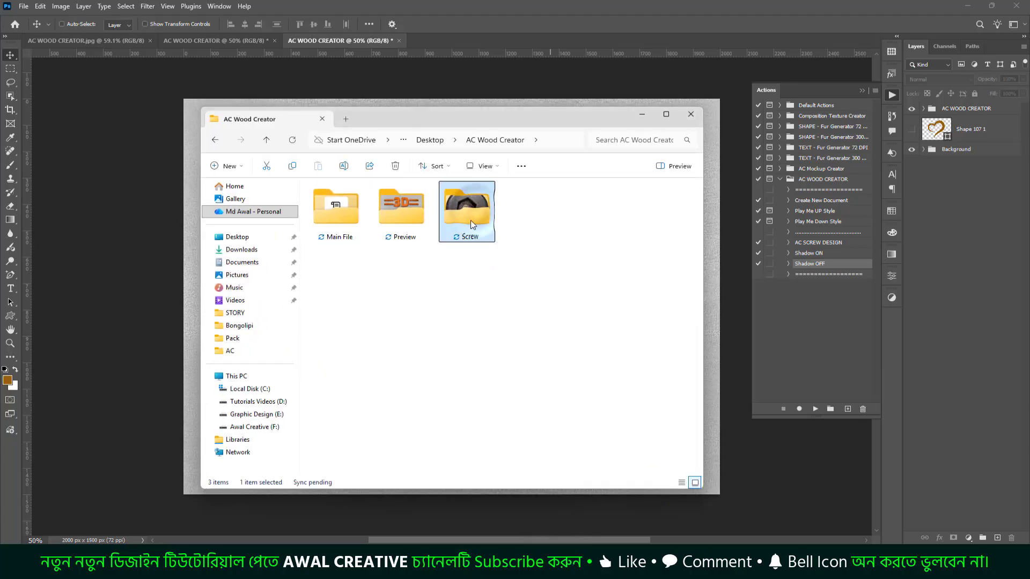
{"action": "double_click", "coordinate": [491, 222]}
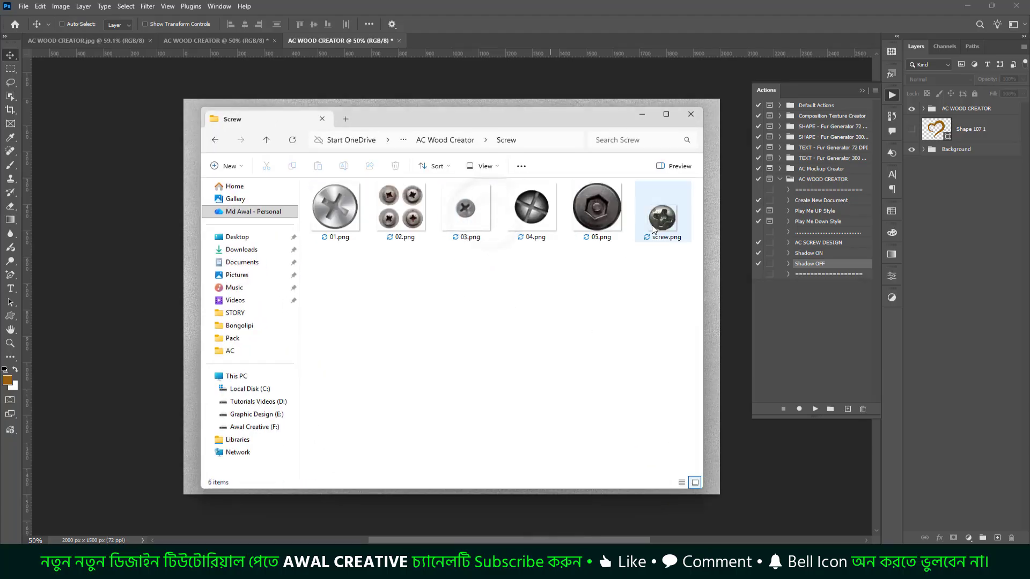
Place screw.png into the heart document, enlarge it to about 218%, and position it on the upper curve of the wooden heart.
{"action": "left_click", "coordinate": [664, 228]}
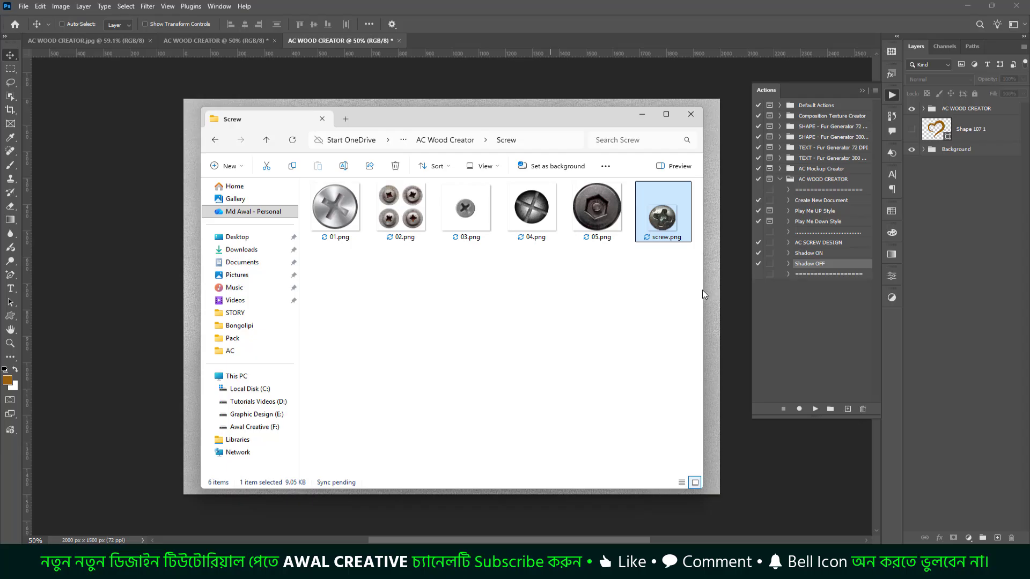
{"action": "left_click_drag", "start_coordinate": [704, 291], "coordinate": [655, 292]}
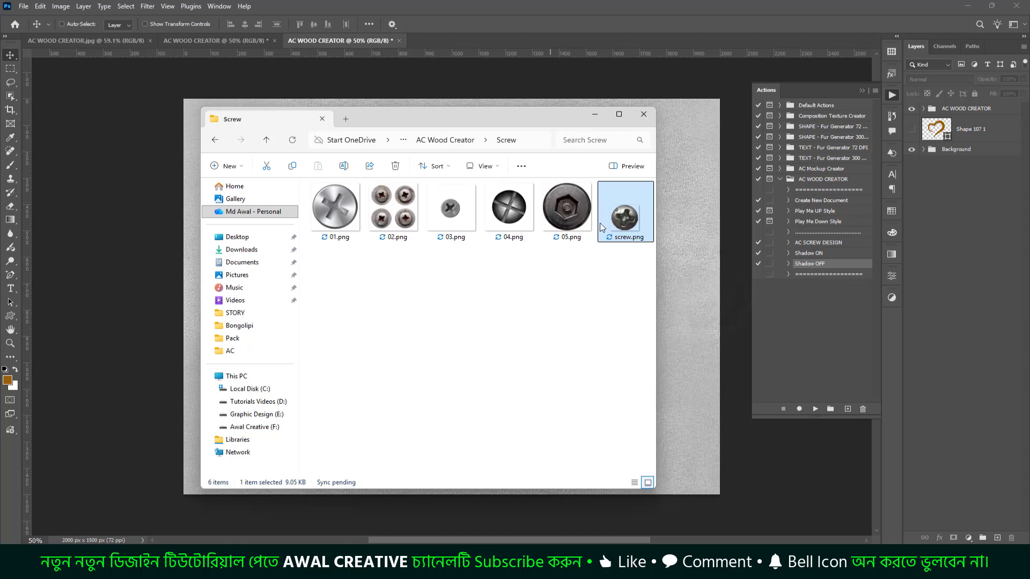
{"action": "left_click_drag", "start_coordinate": [624, 216], "coordinate": [690, 292]}
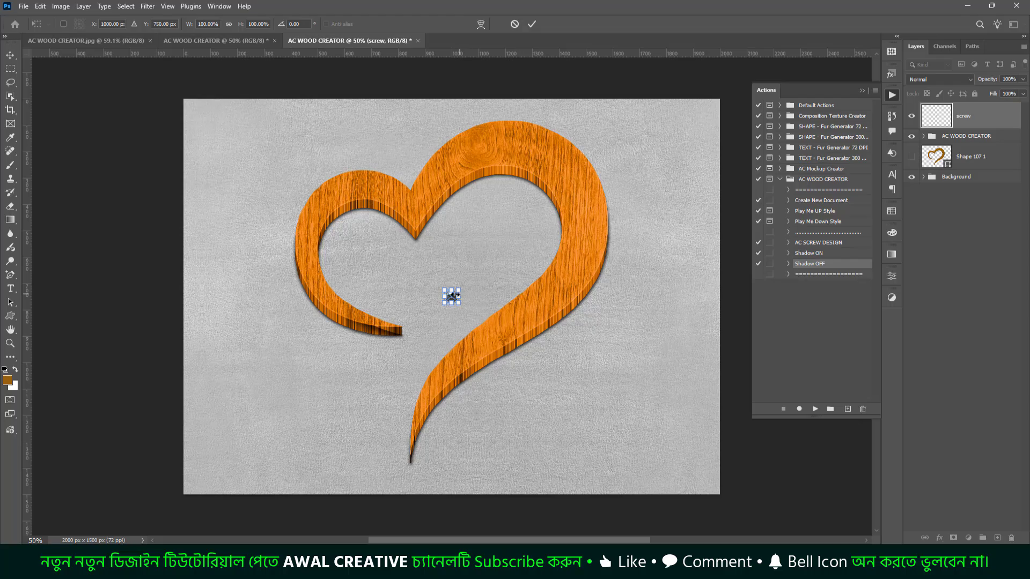
{"action": "left_click_drag", "start_coordinate": [452, 293], "coordinate": [489, 142]}
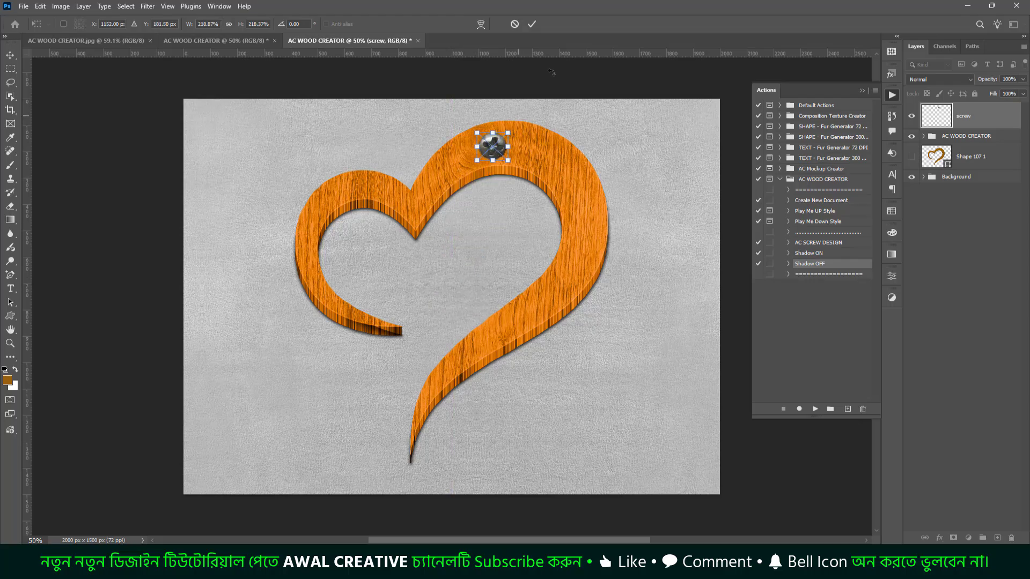
{"action": "left_click", "coordinate": [529, 25]}
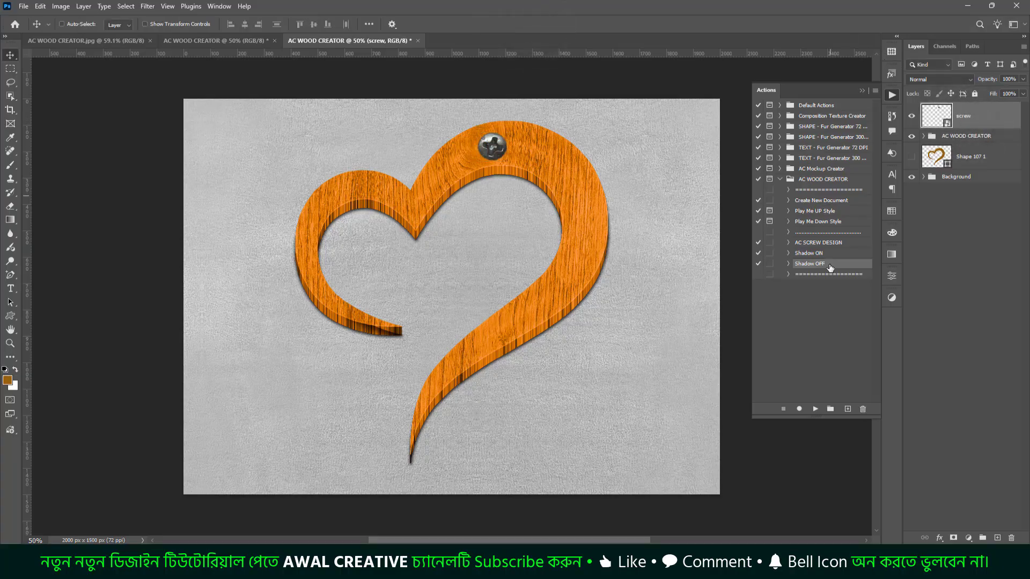
Run the AC SCREW DESIGN action on the screw layer and collapse its layer effects list.
{"action": "left_click", "coordinate": [813, 244]}
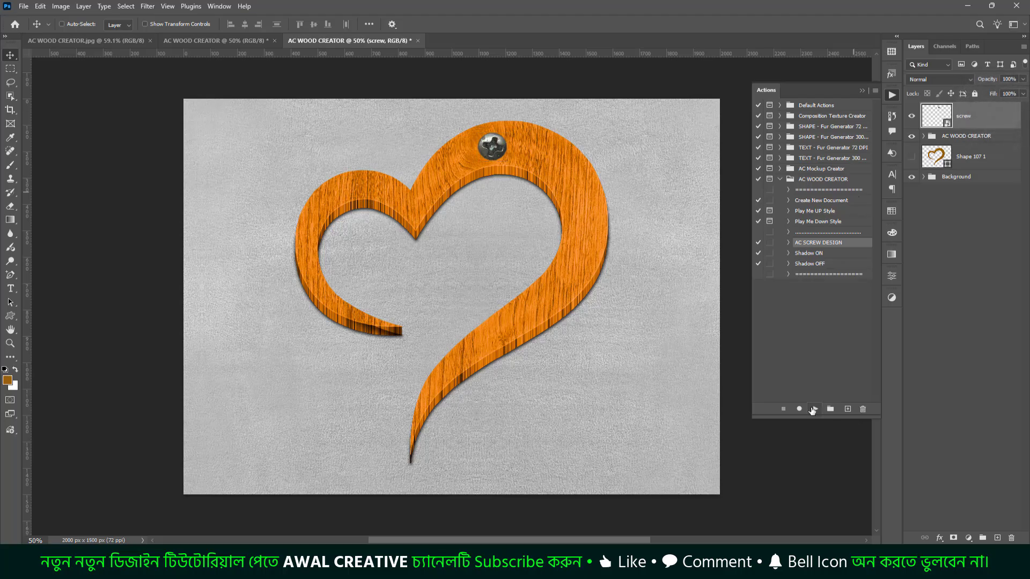
{"action": "left_click", "coordinate": [813, 411]}
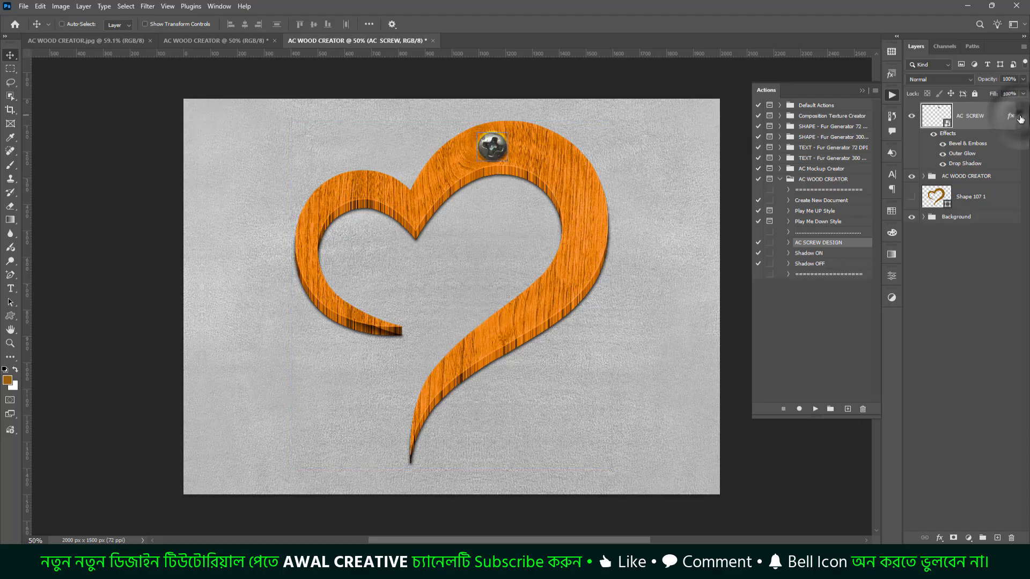
{"action": "left_click", "coordinate": [1018, 116]}
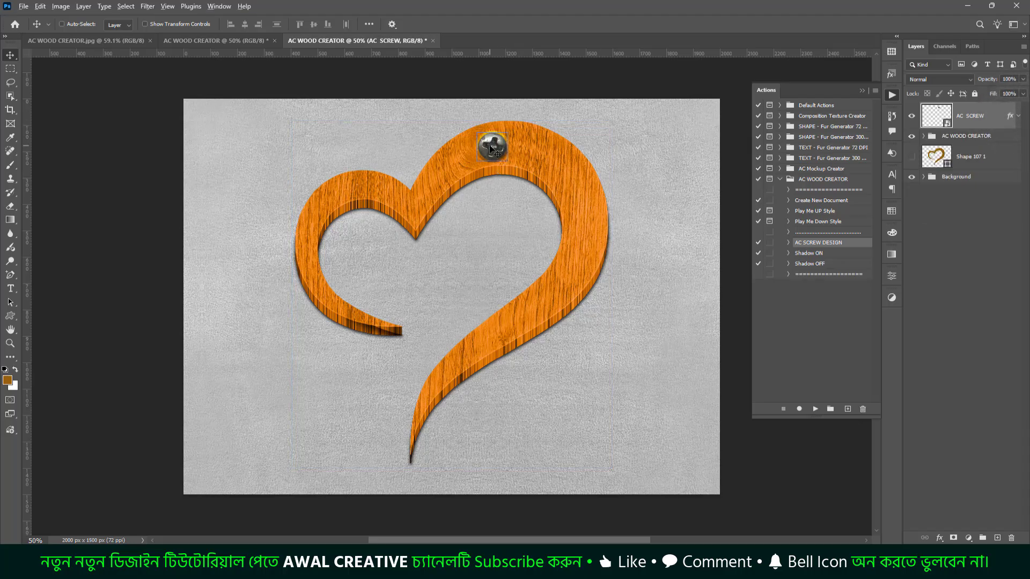
Add two smaller copies of the screw, one on the heart's lower curve and one at its notch, and deselect the layers.
{"action": "mouse_move", "coordinate": [492, 149]}
{"action": "left_mouse_down"}
{"action": "mouse_move", "coordinate": [538, 152]}
{"action": "mouse_move", "coordinate": [575, 249]}
{"action": "mouse_move", "coordinate": [522, 317]}
{"action": "mouse_move", "coordinate": [527, 306]}
{"action": "left_mouse_up"}
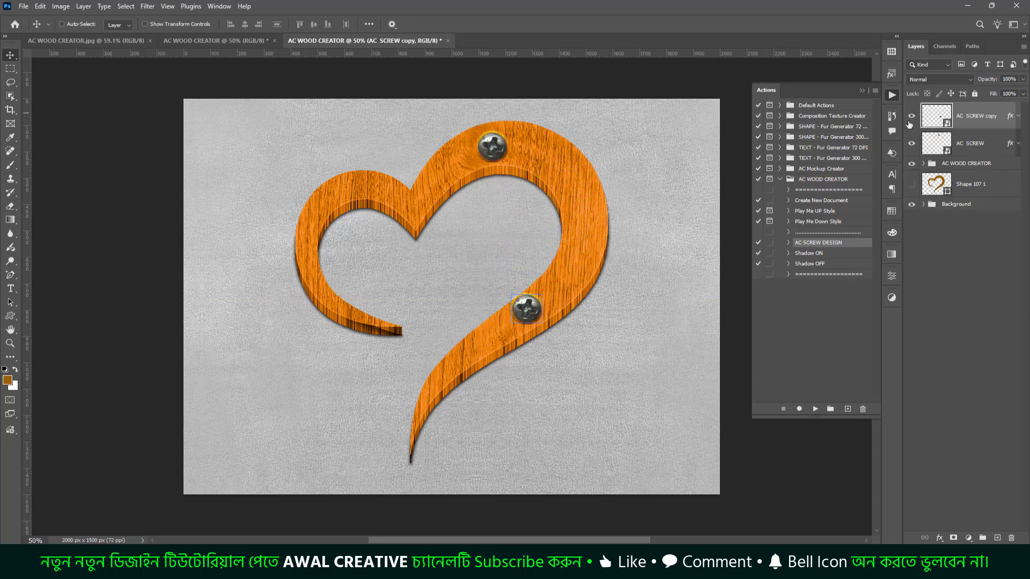
{"action": "key", "text": "ctrl+t"}
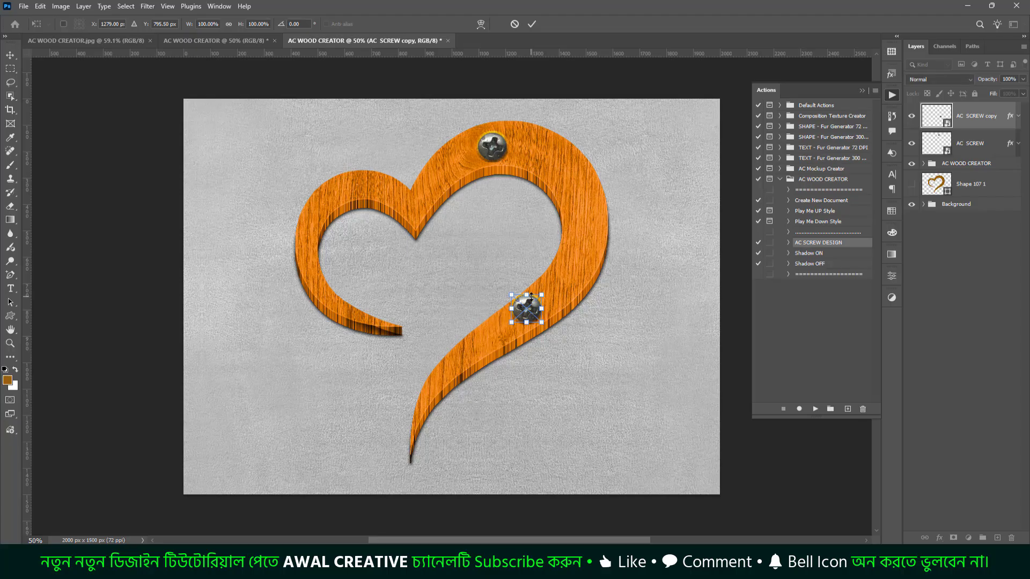
{"action": "left_click_drag", "start_coordinate": [532, 296], "coordinate": [417, 207]}
{"action": "left_click", "coordinate": [536, 24]}
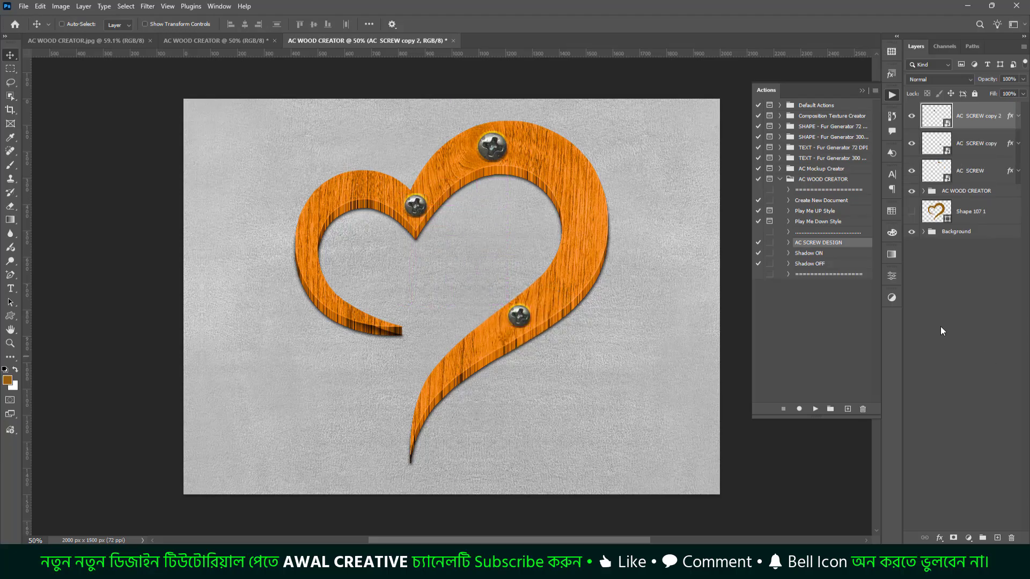
{"action": "left_click", "coordinate": [819, 333]}
{"action": "left_click", "coordinate": [991, 294]}
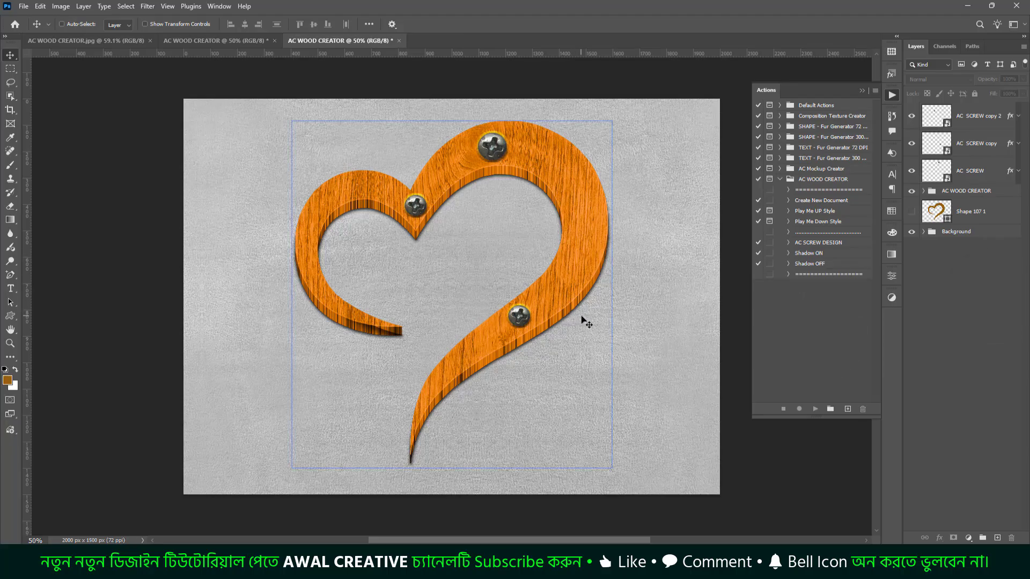
Delete the three screw layers, the AC WOOD CREATOR group and the heart shape layer, keeping only the Background group.
{"action": "left_click", "coordinate": [934, 173]}
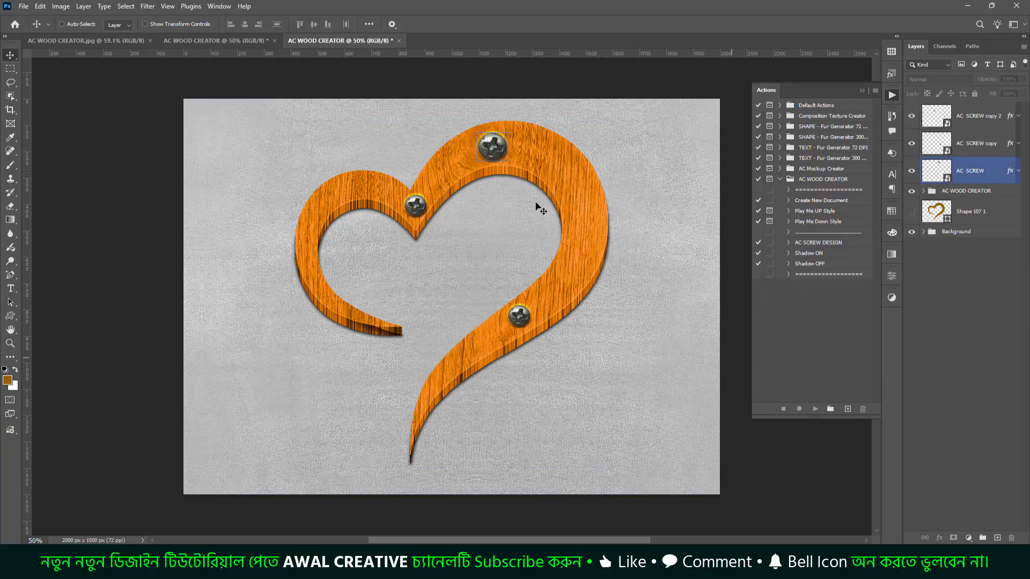
{"action": "left_click", "coordinate": [978, 116]}
{"action": "left_click", "coordinate": [970, 212], "text": "shift"}
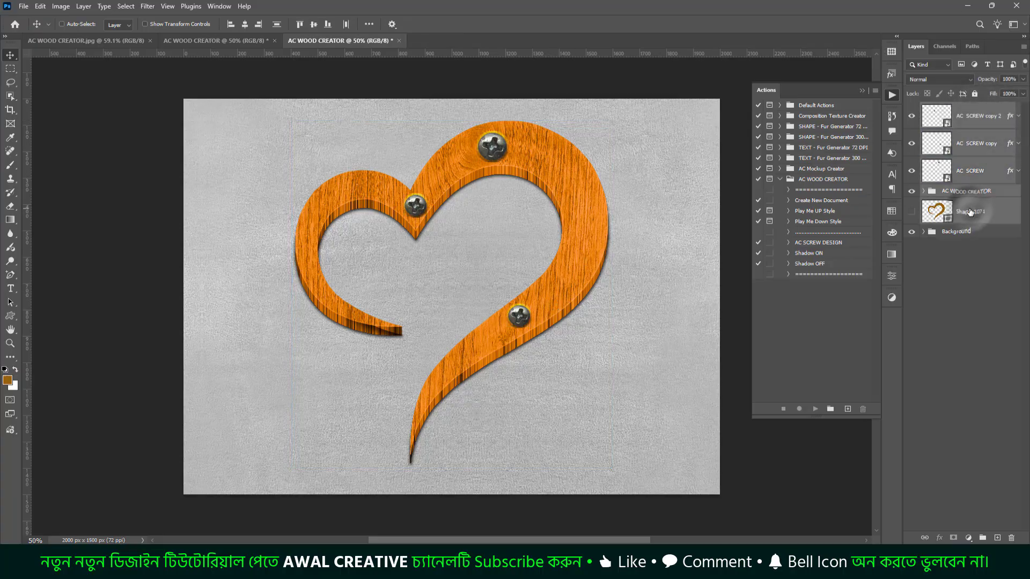
{"action": "key", "text": "Delete"}
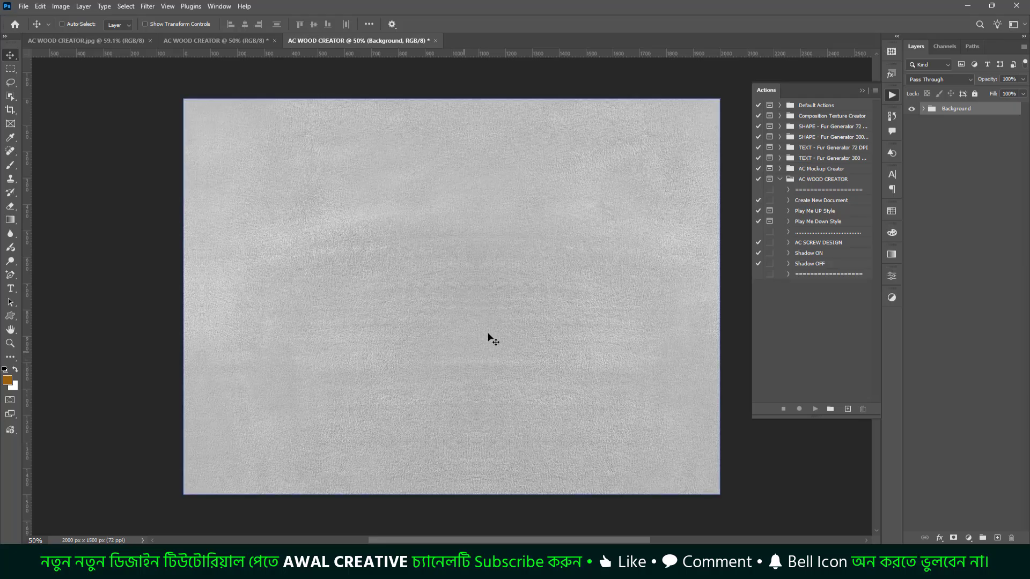
Add the text "2027" in Anton Regular at 100 pt near the middle of the canvas.
{"action": "left_click", "coordinate": [10, 289]}
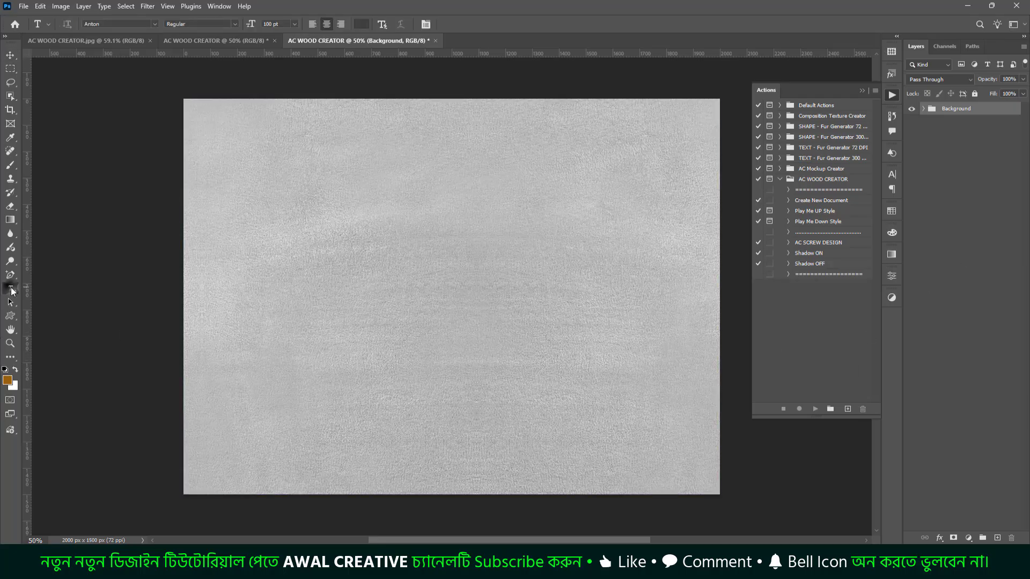
{"action": "left_click", "coordinate": [435, 288]}
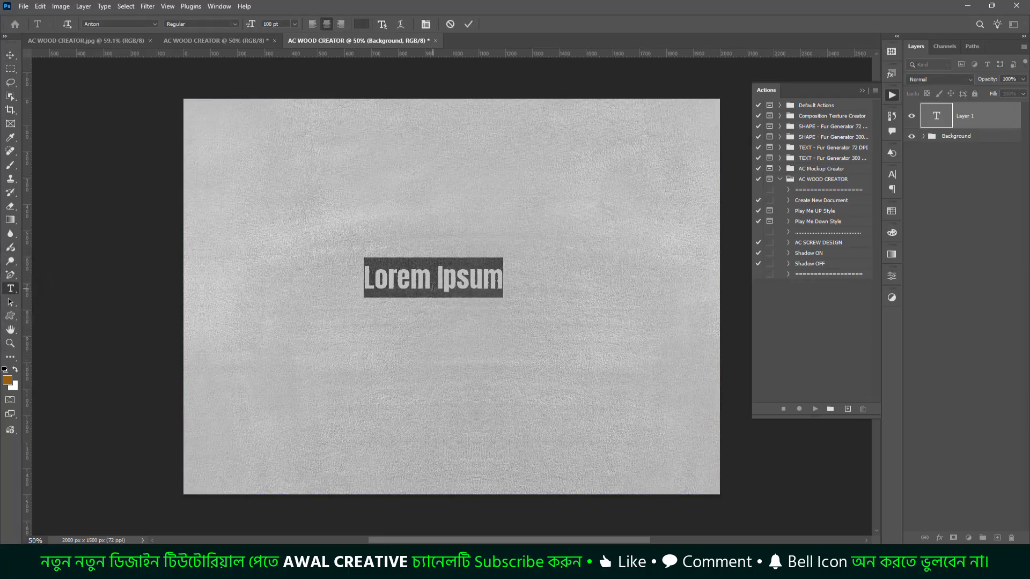
{"action": "type", "text": "2027"}
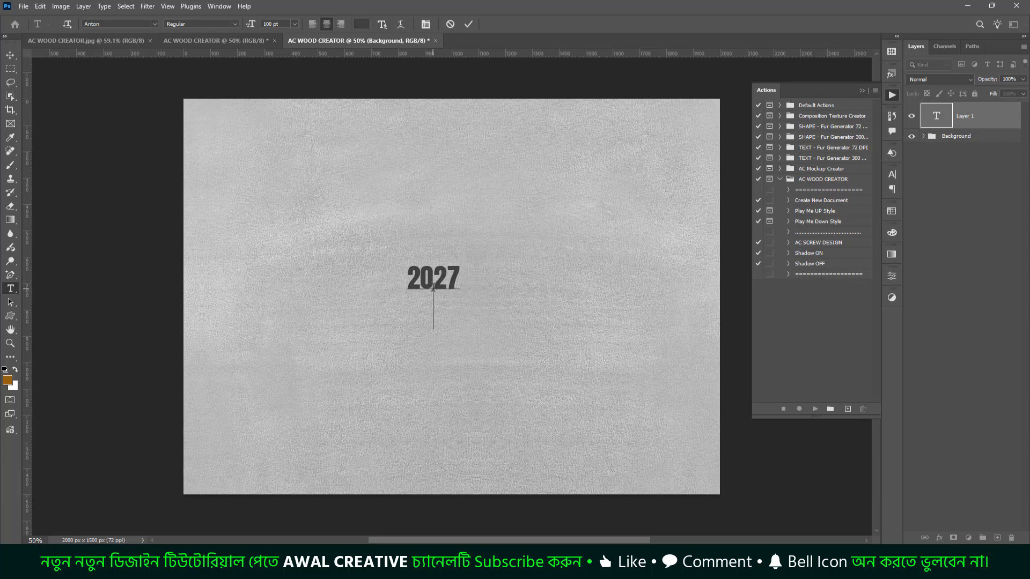
{"action": "left_click", "coordinate": [11, 55]}
Scale the 2027 text up to about 721% and center it horizontally on the canvas.
{"action": "key", "text": "ctrl+t"}
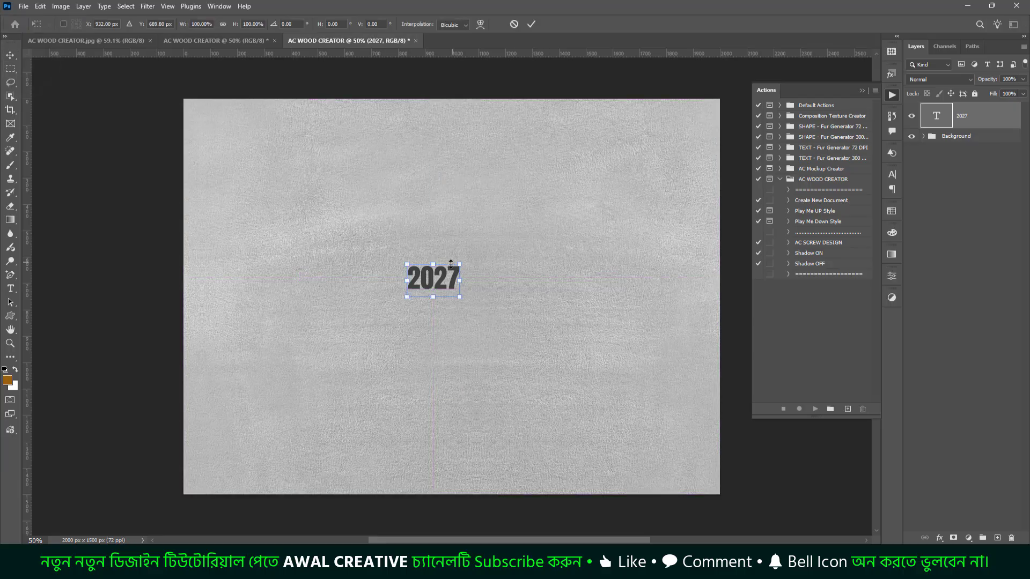
{"action": "left_click_drag", "start_coordinate": [436, 261], "coordinate": [433, 161]}
{"action": "left_click_drag", "start_coordinate": [430, 299], "coordinate": [429, 397]}
{"action": "left_click_drag", "start_coordinate": [399, 295], "coordinate": [418, 318]}
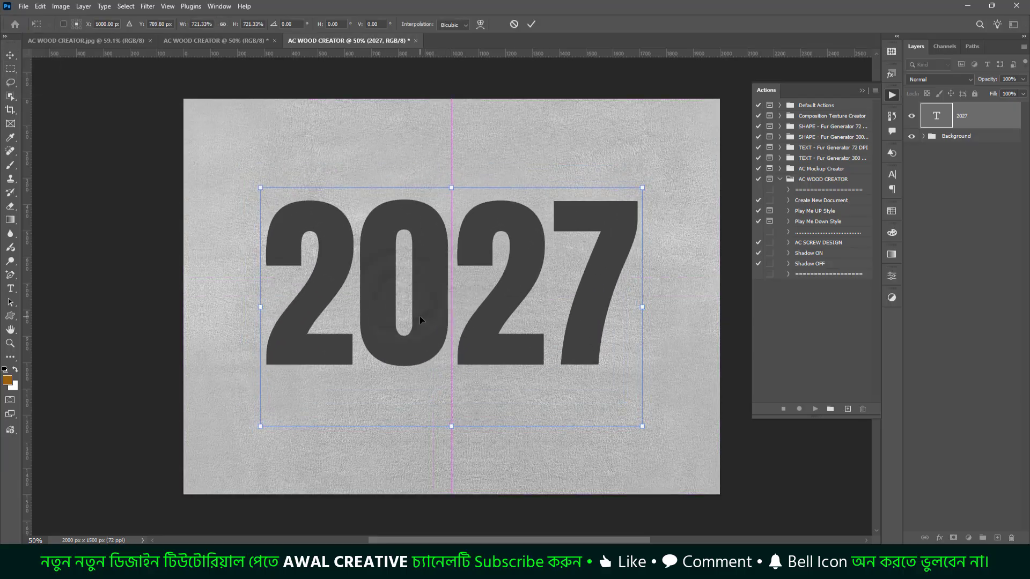
{"action": "left_click", "coordinate": [532, 19]}
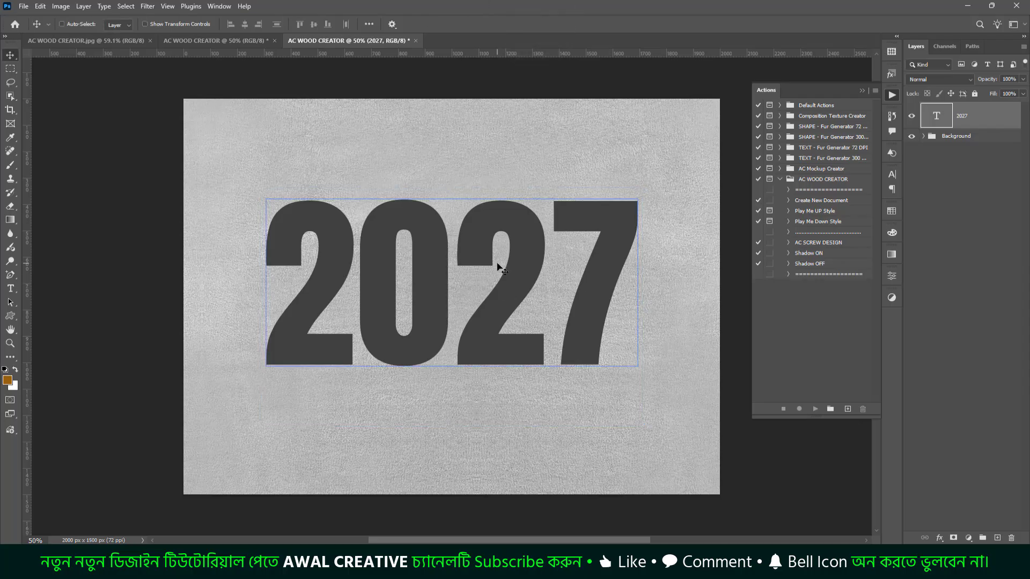
Apply an Arc warp with a bend of about 10.5% to the 2027 text and move it slightly lower on the canvas.
{"action": "key", "text": "ctrl+t"}
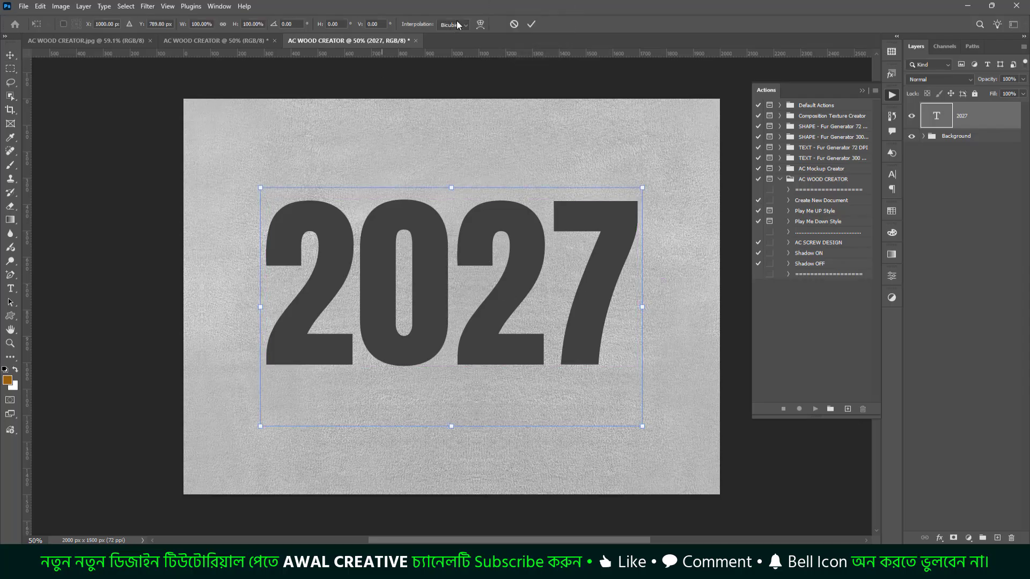
{"action": "left_click", "coordinate": [481, 24]}
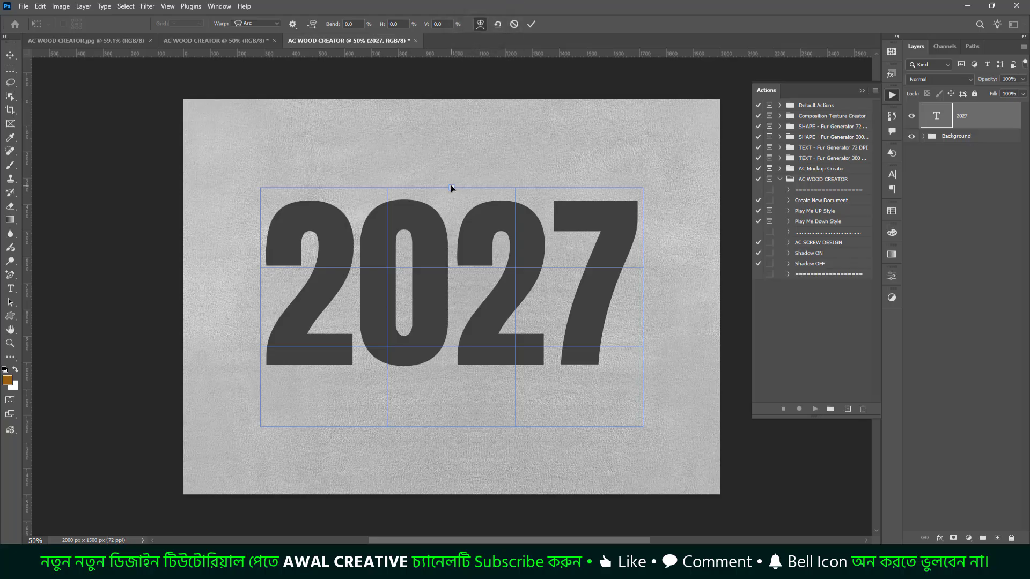
{"action": "left_click_drag", "start_coordinate": [451, 187], "coordinate": [454, 175]}
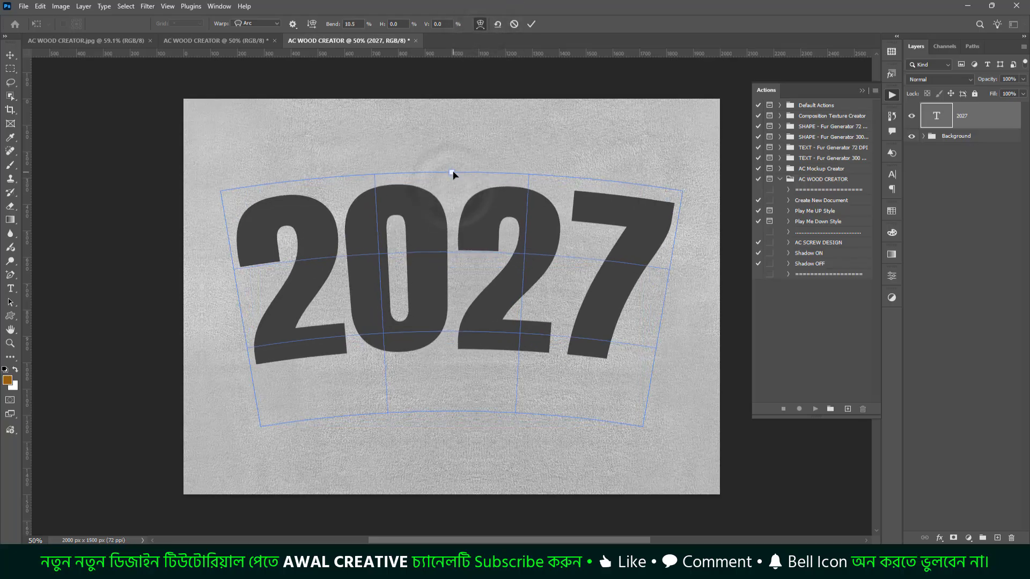
{"action": "left_click", "coordinate": [531, 24]}
{"action": "key", "text": "v"}
{"action": "left_click_drag", "start_coordinate": [511, 212], "coordinate": [515, 230]}
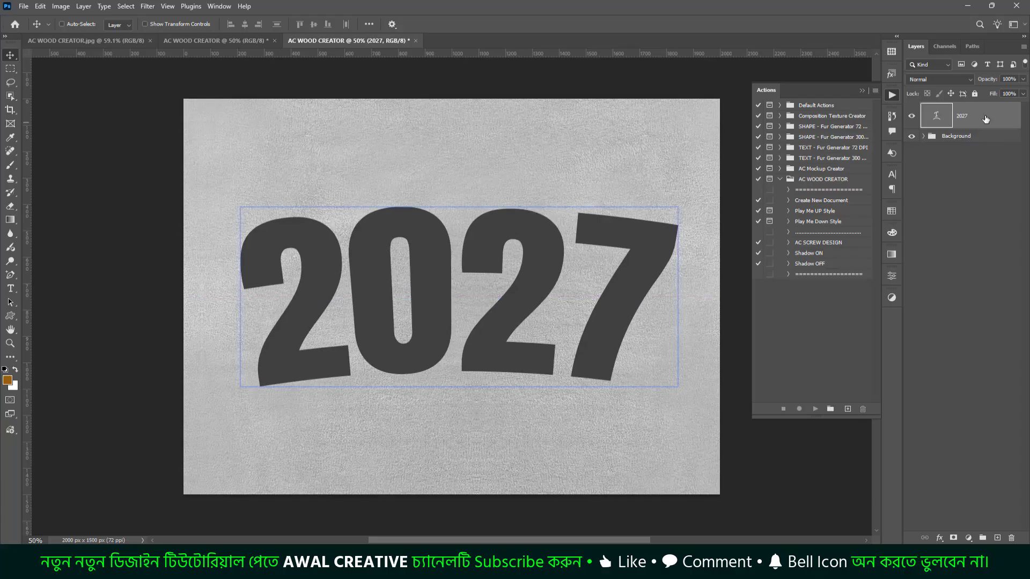
Run the Play Me UP Style action from AC WOOD CREATOR on the 2027 text and continue through its message.
{"action": "left_click", "coordinate": [816, 212]}
{"action": "left_click", "coordinate": [815, 410]}
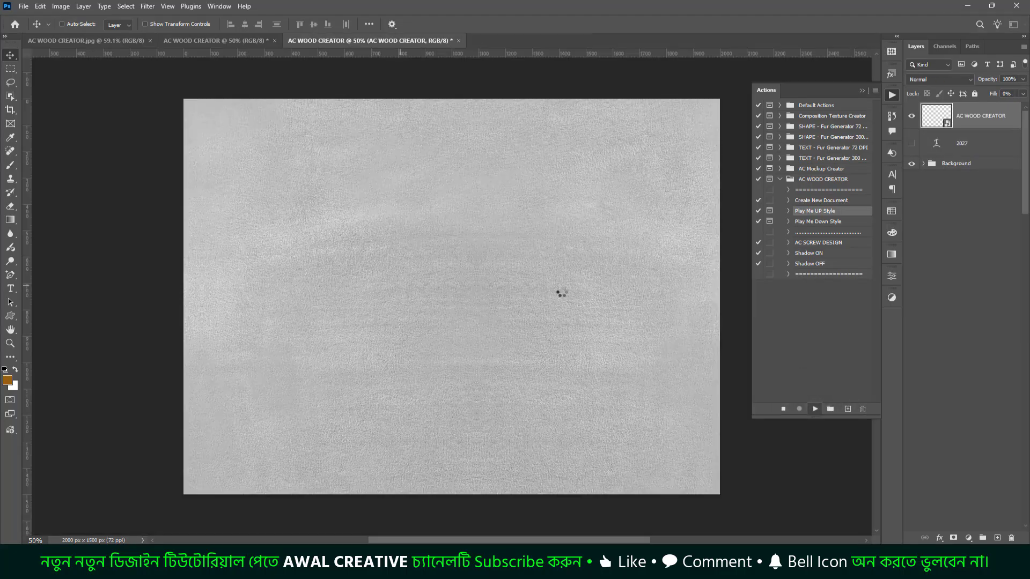
{"action": "left_click", "coordinate": [577, 353]}
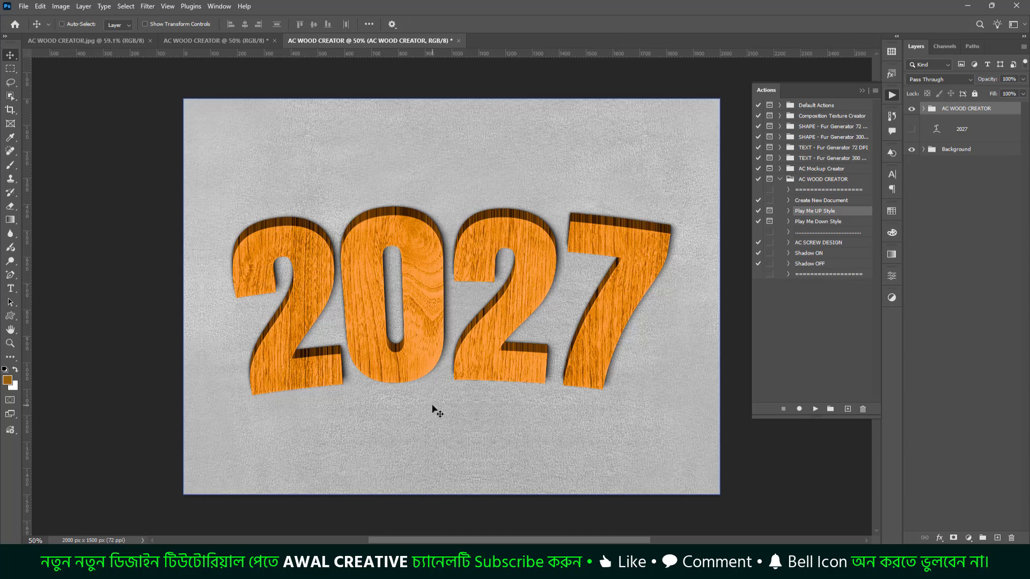
Hide the Background group and export the 2027 design to the Desktop as AC WOOD CREATOR.png with transparency.
{"action": "left_click", "coordinate": [912, 149]}
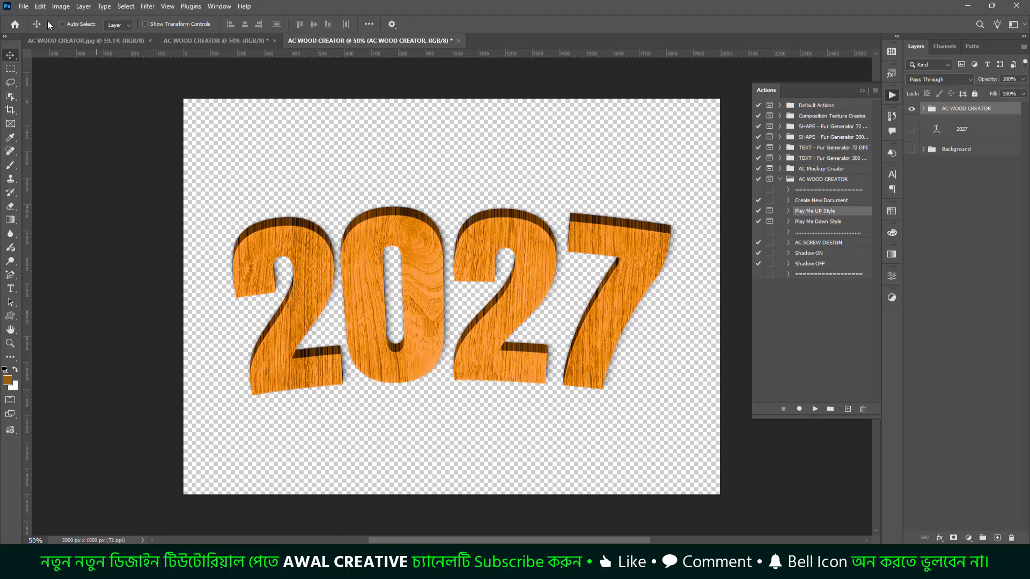
{"action": "left_click", "coordinate": [23, 6]}
{"action": "mouse_move", "coordinate": [54, 170]}
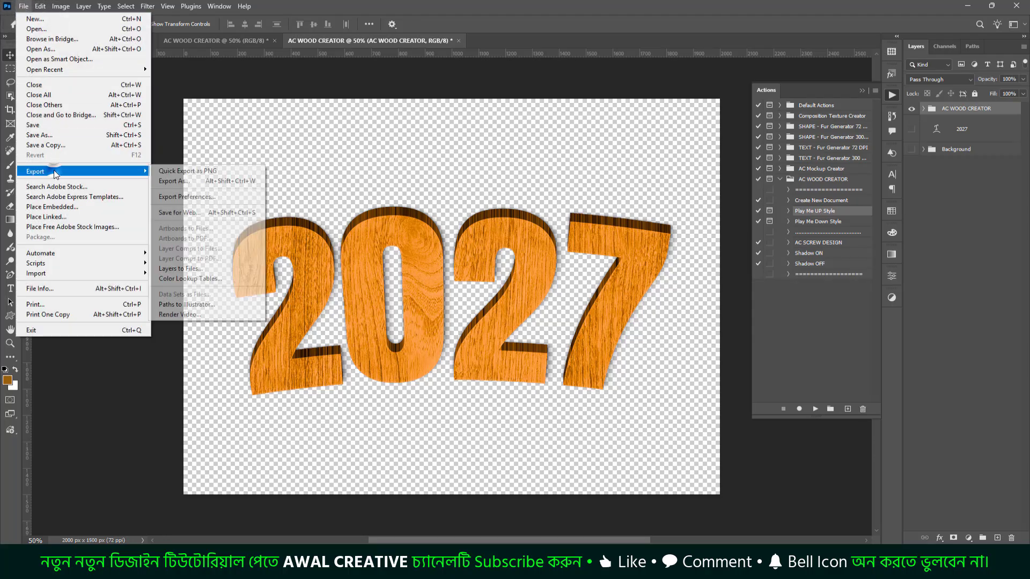
{"action": "left_click", "coordinate": [182, 182]}
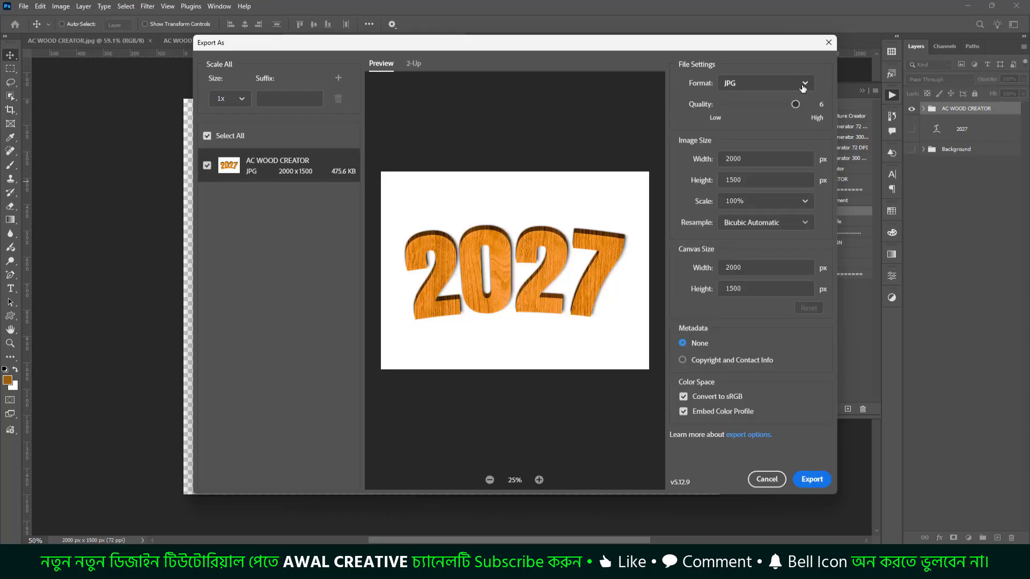
{"action": "left_click", "coordinate": [796, 83]}
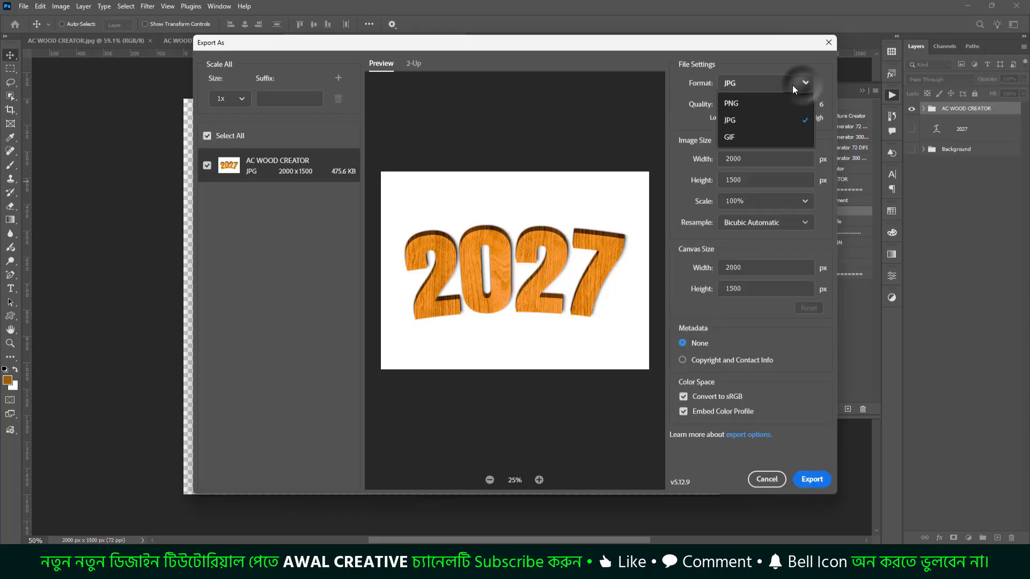
{"action": "left_click", "coordinate": [730, 103]}
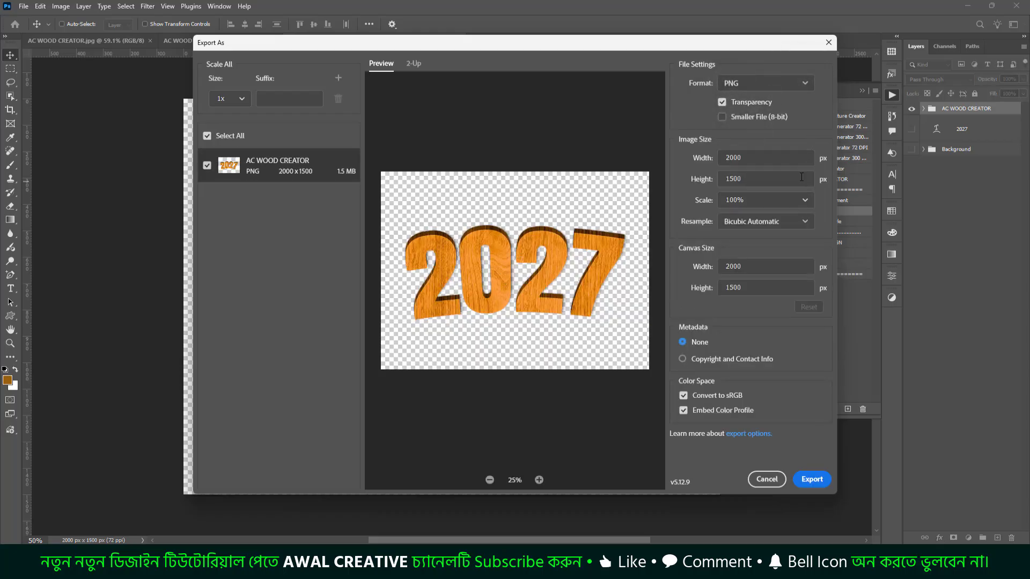
{"action": "left_click", "coordinate": [811, 480]}
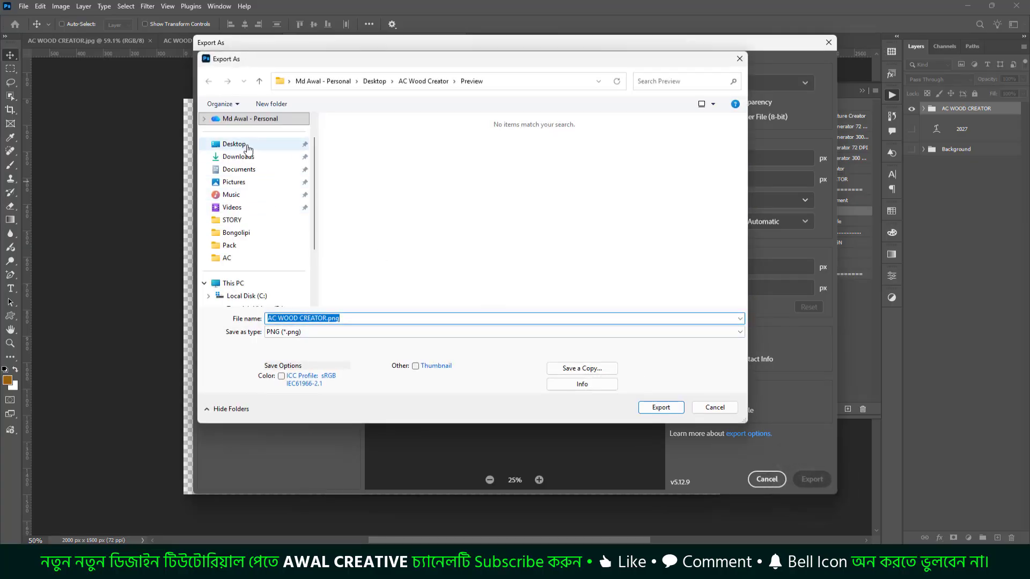
{"action": "left_click", "coordinate": [247, 145]}
{"action": "left_click", "coordinate": [660, 409]}
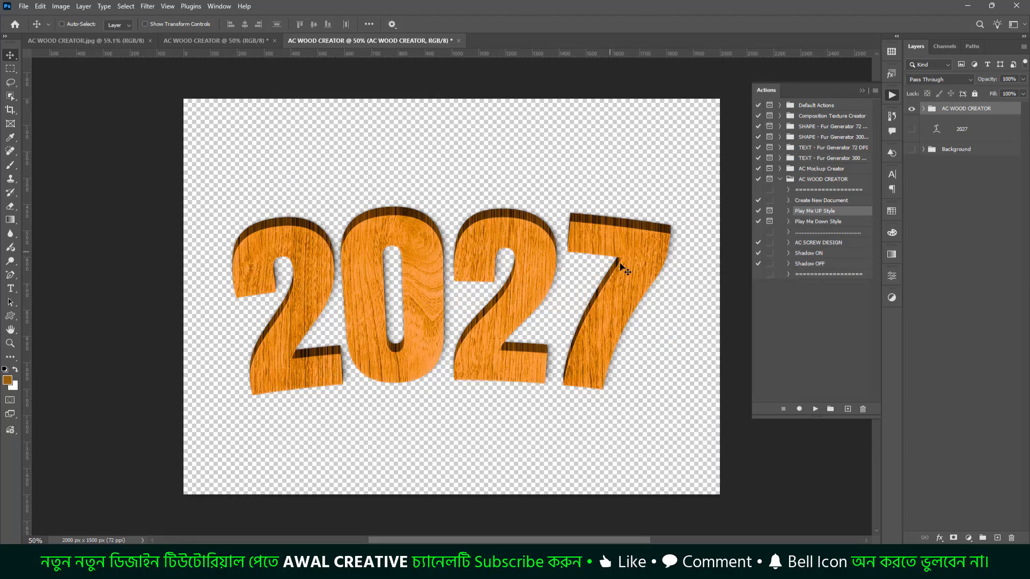
Delete the AC WOOD CREATOR layer group to get back to the plain 2027 text layer.
{"action": "left_click", "coordinate": [779, 181]}
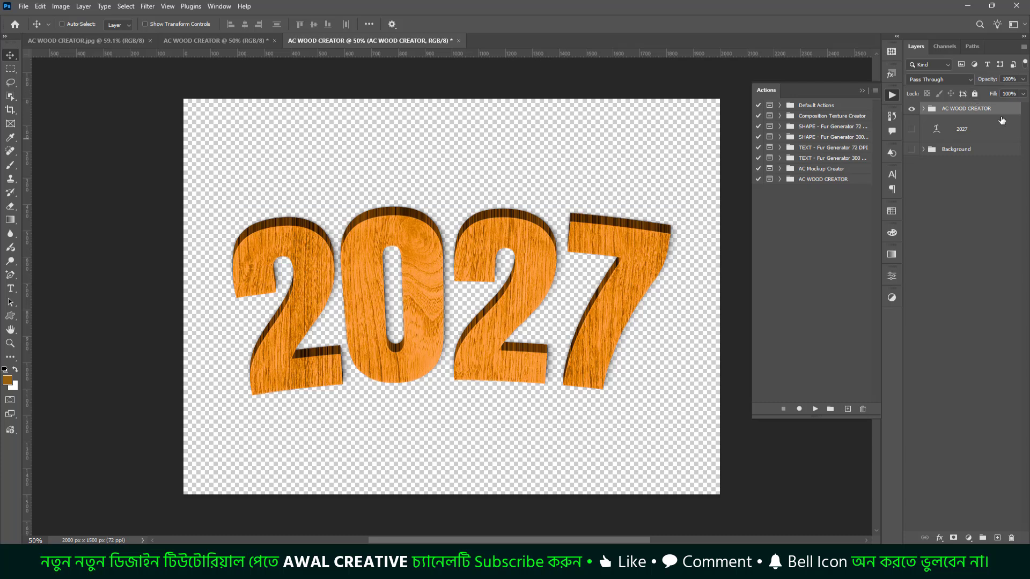
{"action": "left_click", "coordinate": [944, 108]}
{"action": "key", "text": "Delete"}
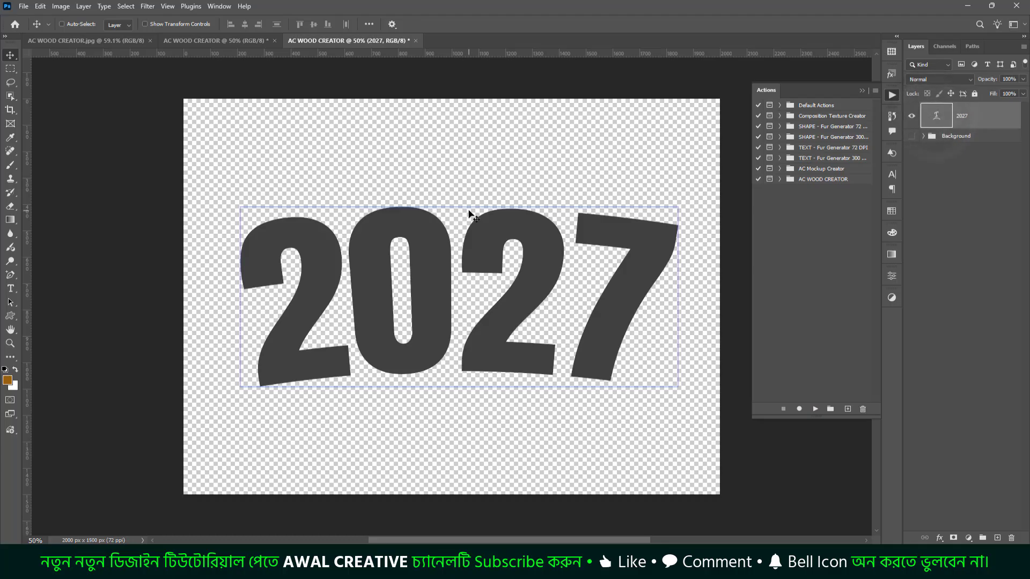
Run the Play Me Down Style action from AC WOOD CREATOR on the 2027 text and continue through its message.
{"action": "left_click", "coordinate": [779, 180]}
{"action": "left_click", "coordinate": [818, 222]}
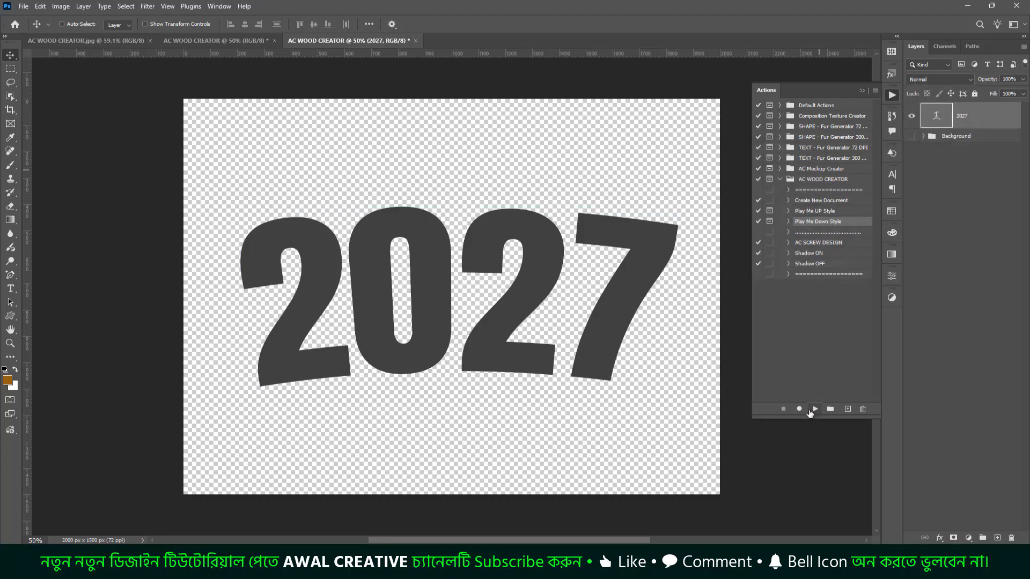
{"action": "left_click", "coordinate": [813, 410]}
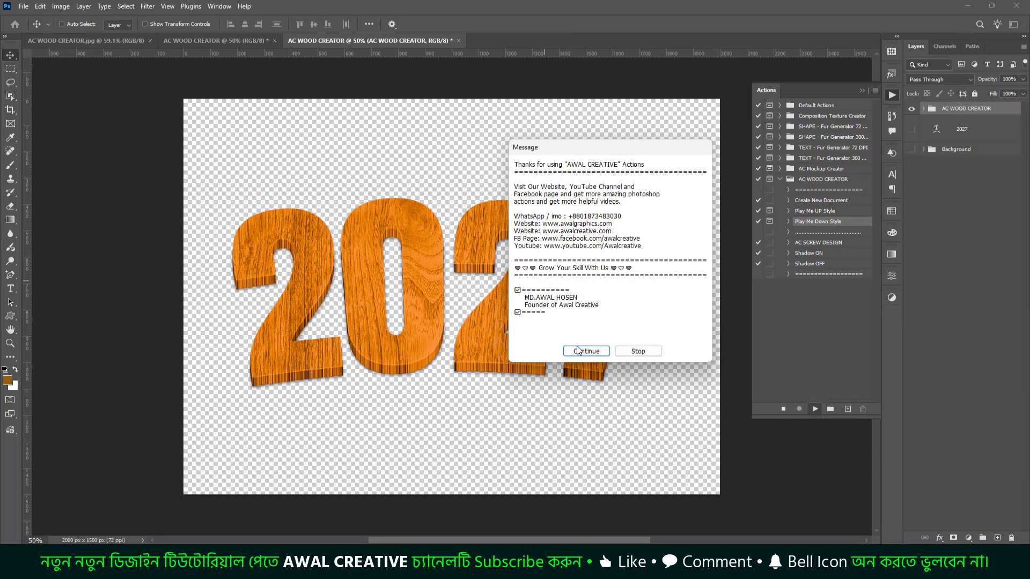
{"action": "left_click", "coordinate": [577, 351]}
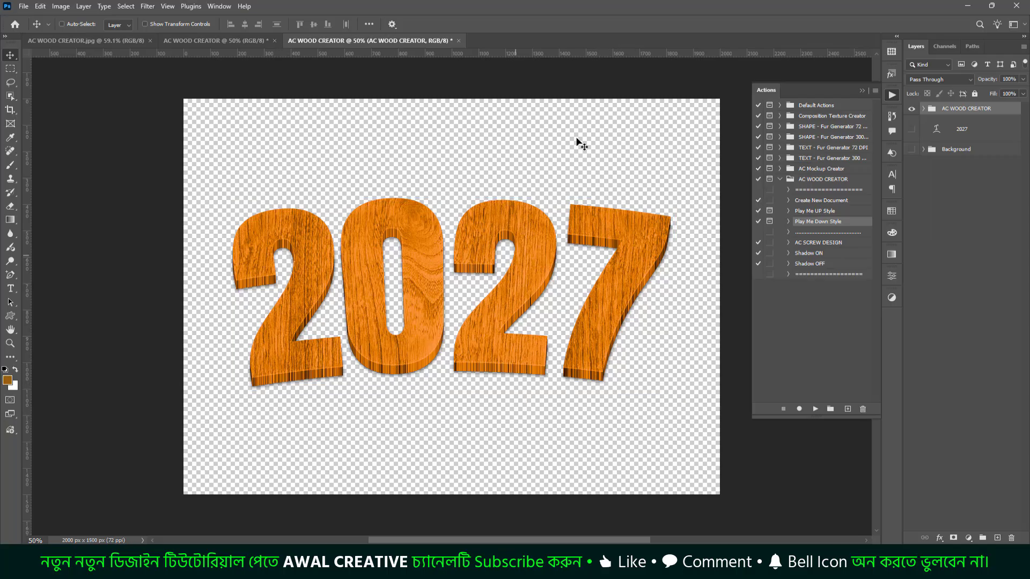
{"action": "left_click", "coordinate": [779, 181]}
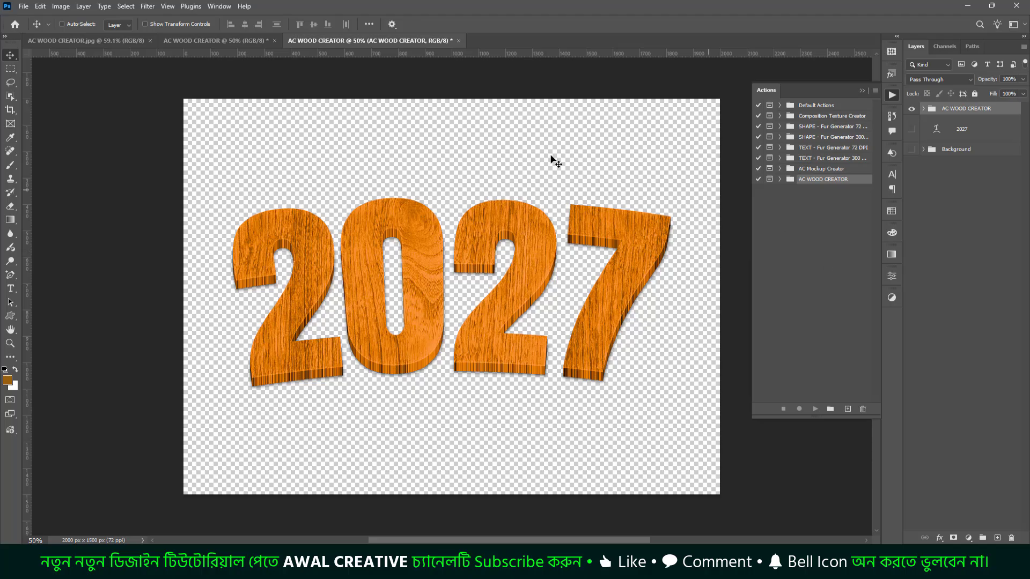
{"action": "left_click", "coordinate": [781, 179]}
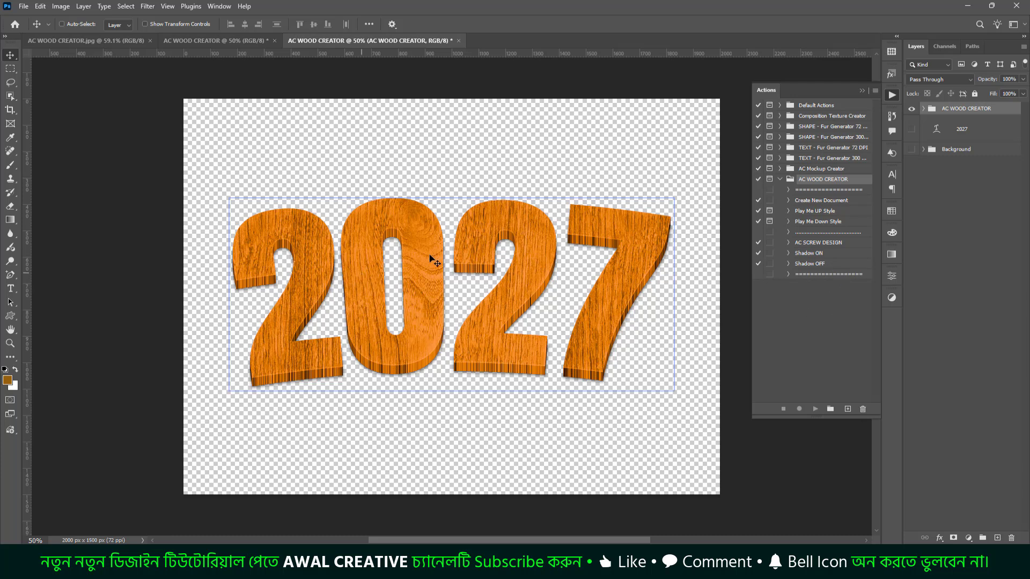
{"action": "left_click", "coordinate": [780, 180]}
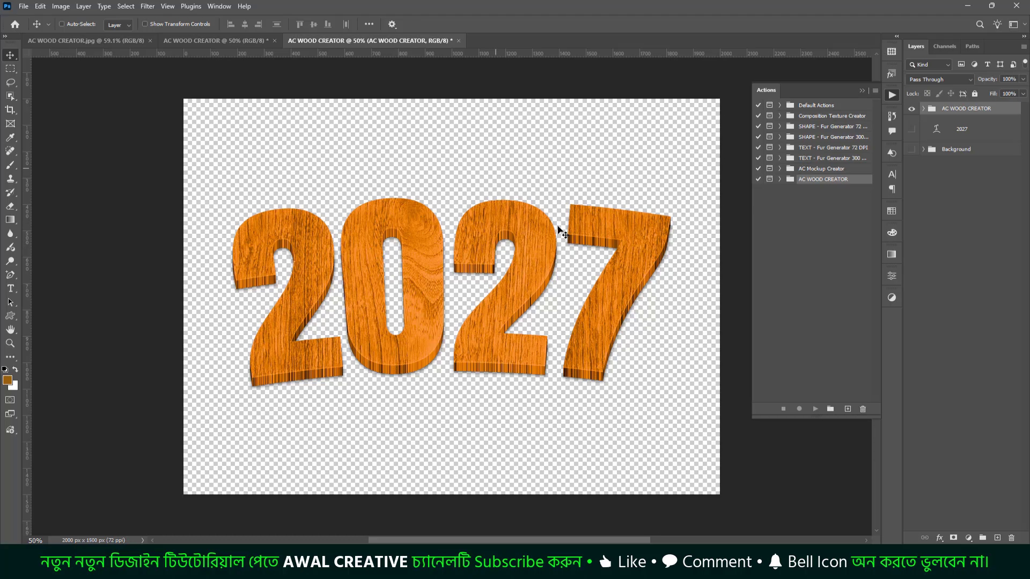